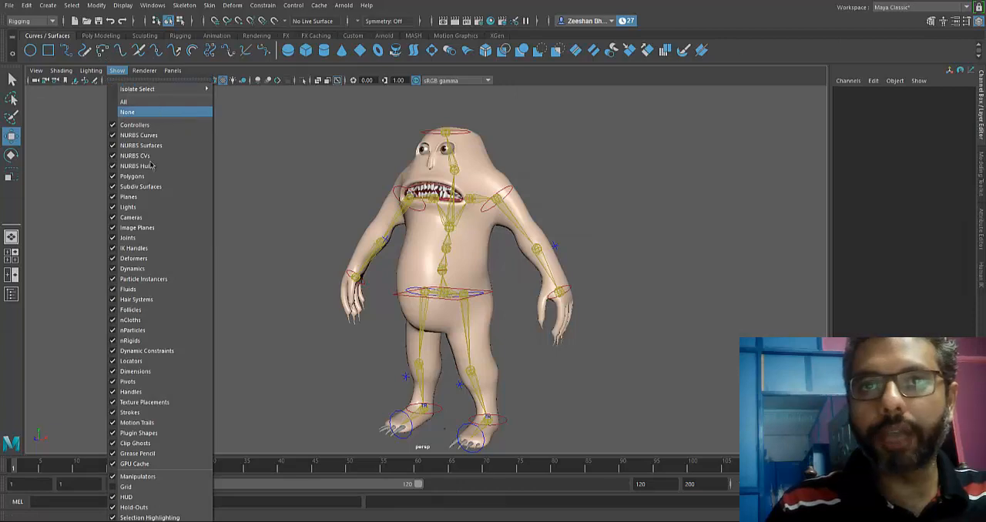
Move the left wrist control up and inward to raise and bend the creature's left arm.
left_click(576, 274)
left_click_drag(576, 274, 473, 277, "alt")
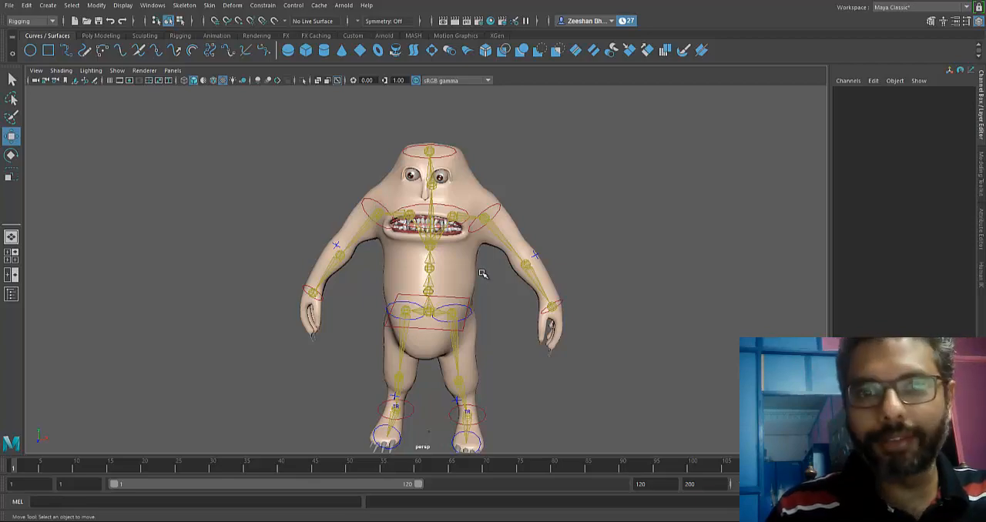
mouse_move(365, 278)
left_mouse_down("alt")
mouse_move(275, 275)
mouse_move(422, 264)
mouse_move(368, 270)
left_mouse_up("alt")
scroll(622, 273, "up", 4)
left_click(661, 314)
left_click_drag(662, 316, 612, 237)
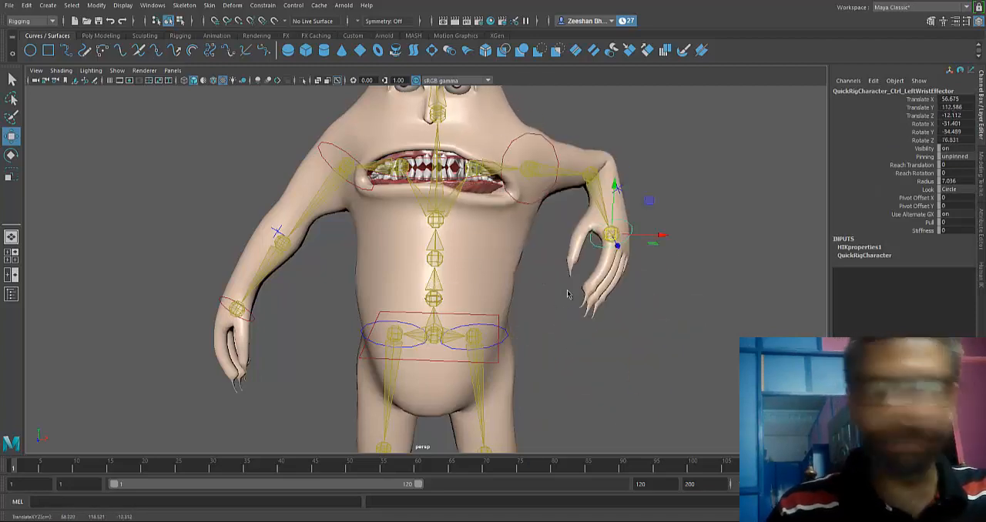
Try a further small move of the left wrist control, undo it, and examine the bent arm.
key("space")
left_click_drag(558, 294, 607, 278)
middle_click_drag(544, 298, 517, 321, "alt")
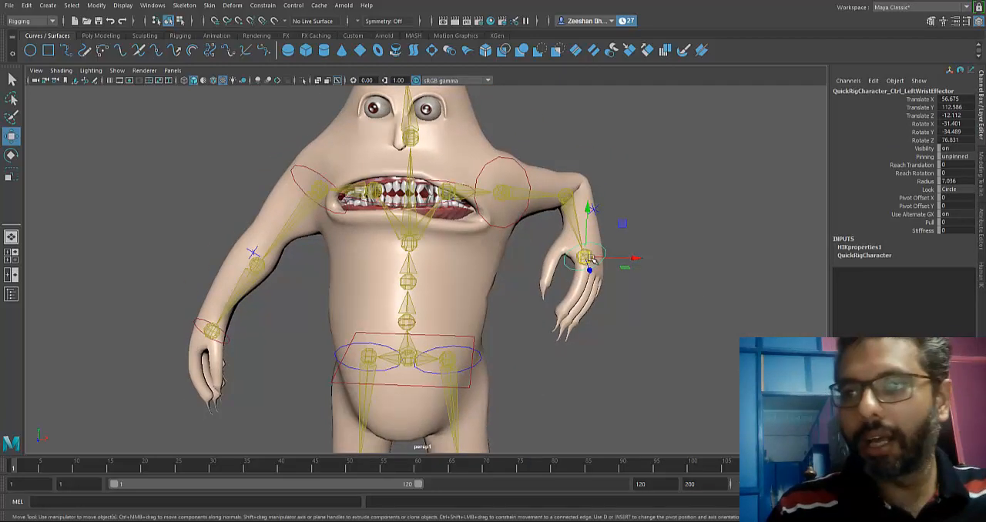
mouse_move(589, 259)
left_mouse_down()
mouse_move(637, 251)
mouse_move(586, 242)
left_mouse_up()
key("ctrl+z")
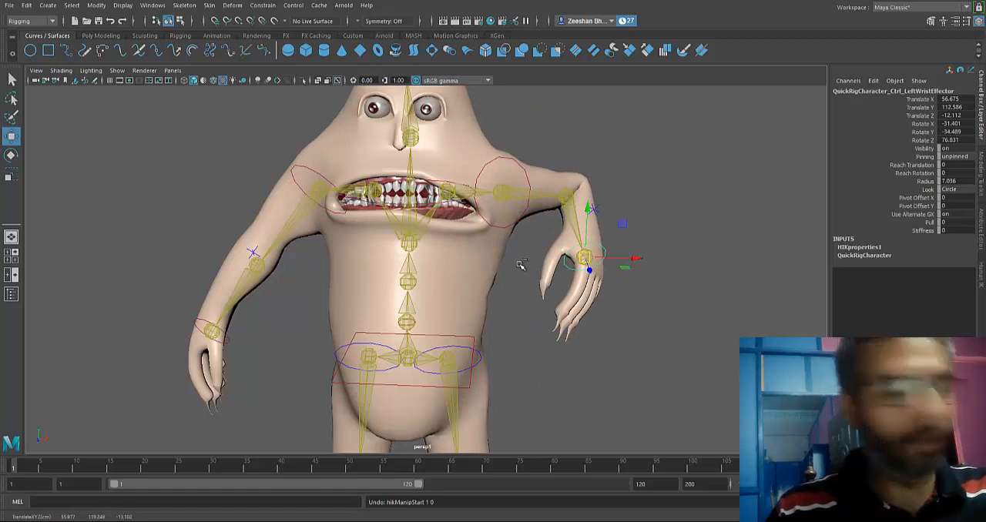
key("ctrl+z")
key("space")
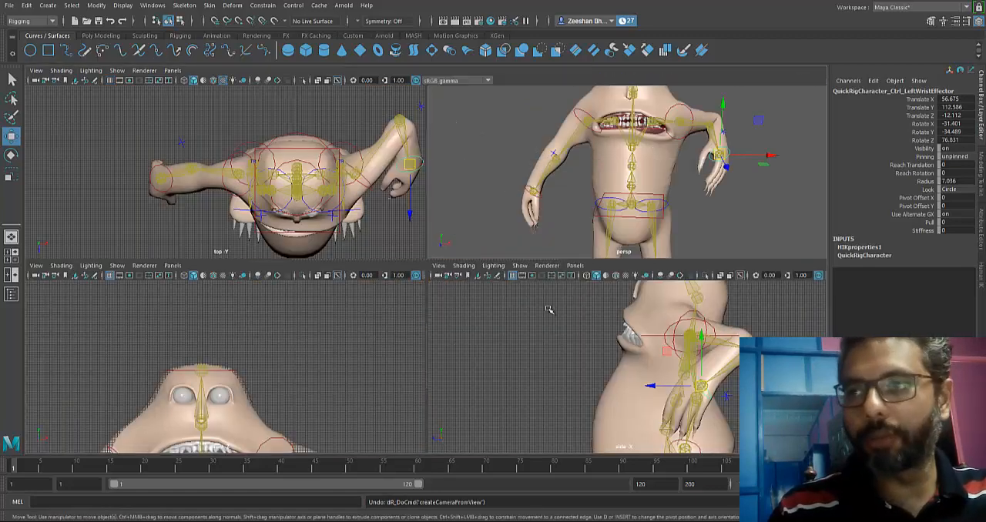
key("space")
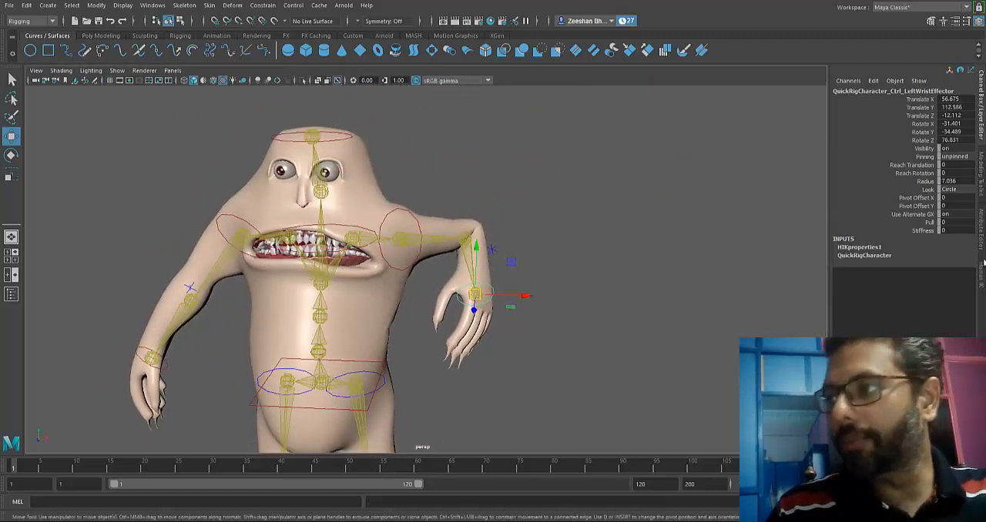
Show the HumanIK character controls and pull the left wrist control outward to stretch the arm sideways.
left_click(944, 22)
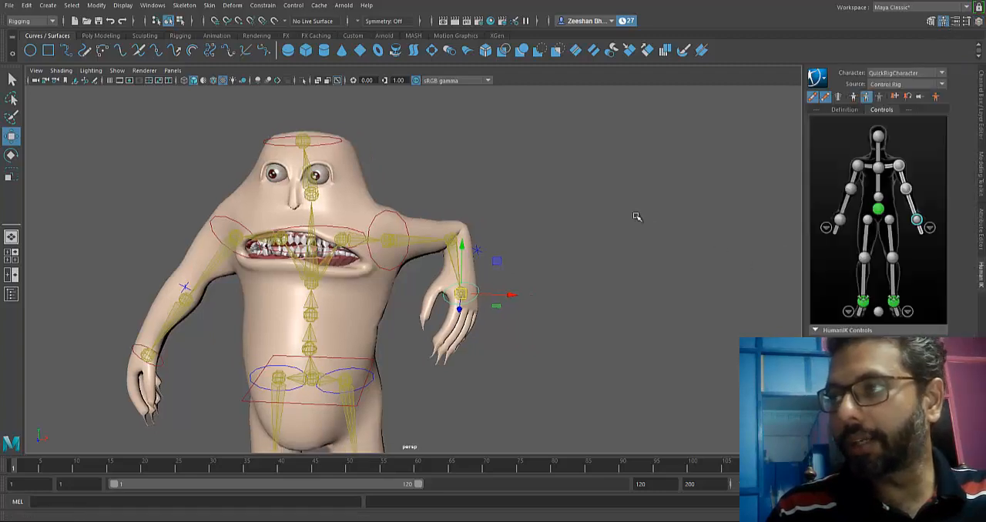
middle_click_drag(636, 218, 666, 254, "alt")
right_click_drag(666, 254, 651, 248, "alt")
Undo the left wrist moves so the arm is back in its rest pose.
left_click(935, 96)
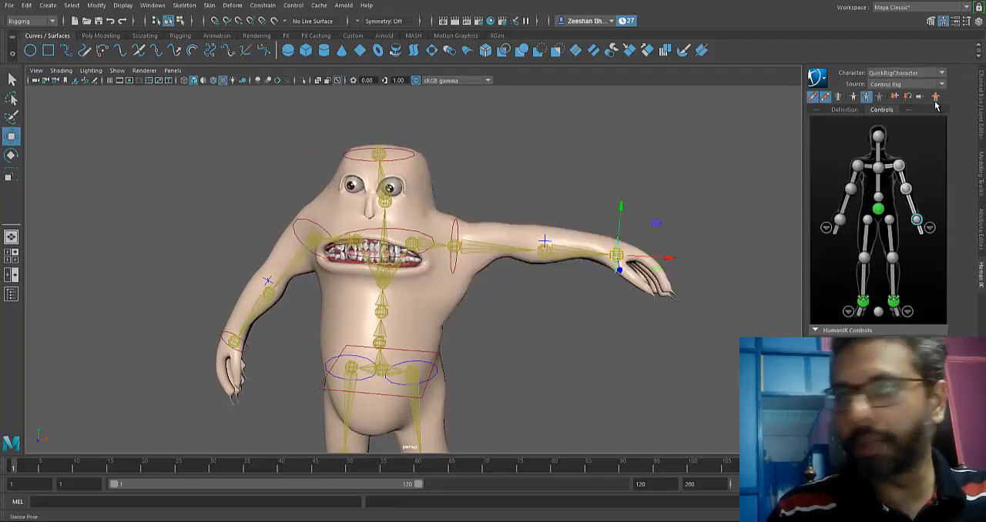
left_click_drag(532, 244, 616, 286, "alt")
key("ctrl+z")
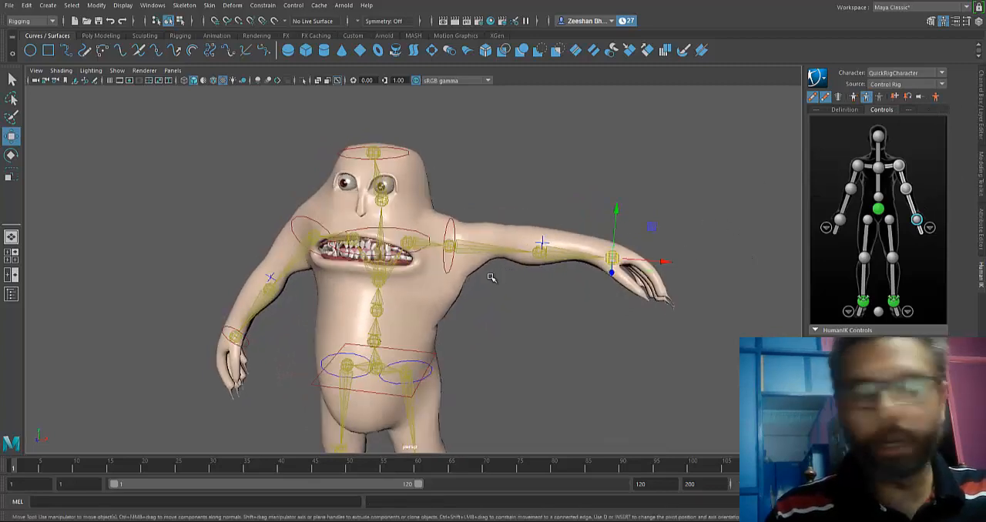
key("ctrl+z")
key("ctrl+z")
Select the creature's body mesh and look through the HumanIK character commands.
left_click_drag(445, 308, 497, 272, "alt")
right_click_drag(498, 272, 662, 312, "alt")
middle_click_drag(662, 312, 681, 344, "alt")
left_click(497, 256)
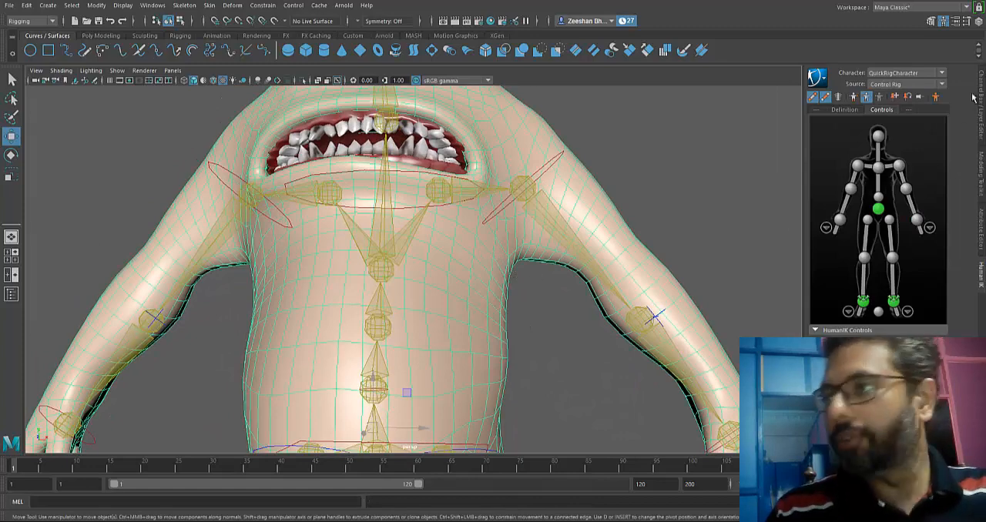
left_click(823, 80)
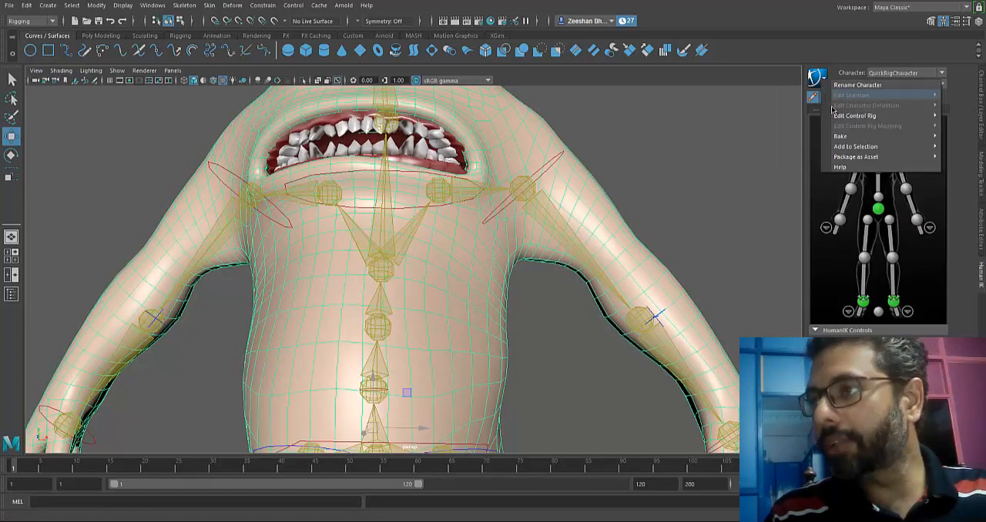
mouse_move(880, 140)
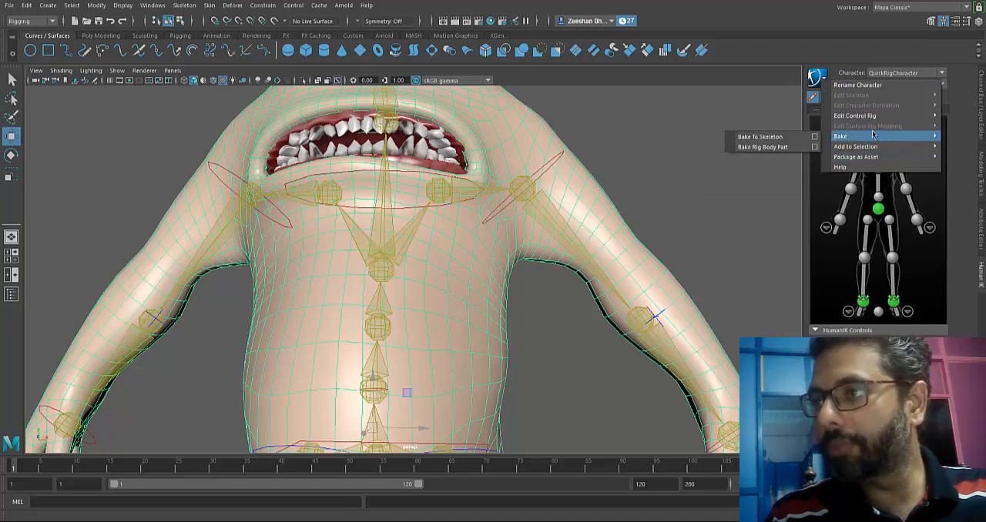
mouse_move(872, 115)
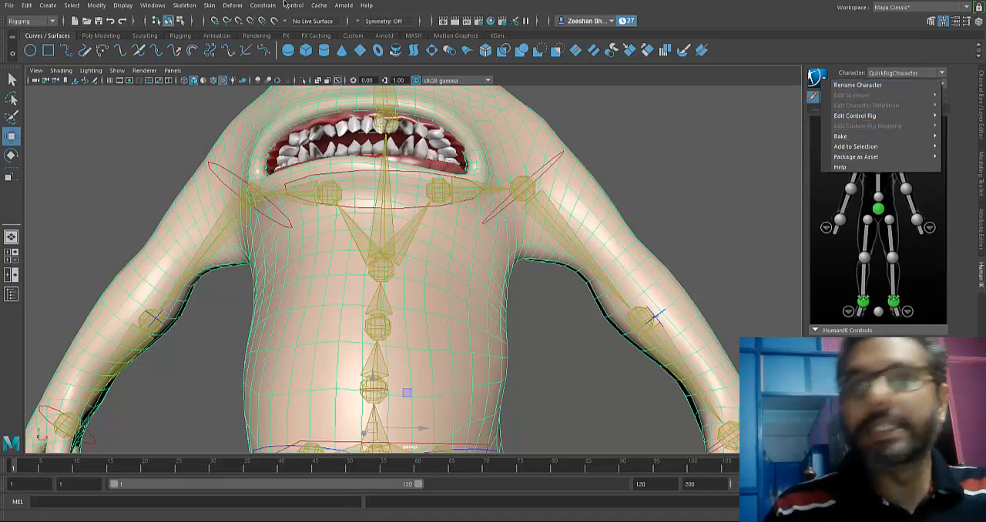
Start the Paint Skin Weights tool on the body mesh with its settings shown.
left_click(209, 5)
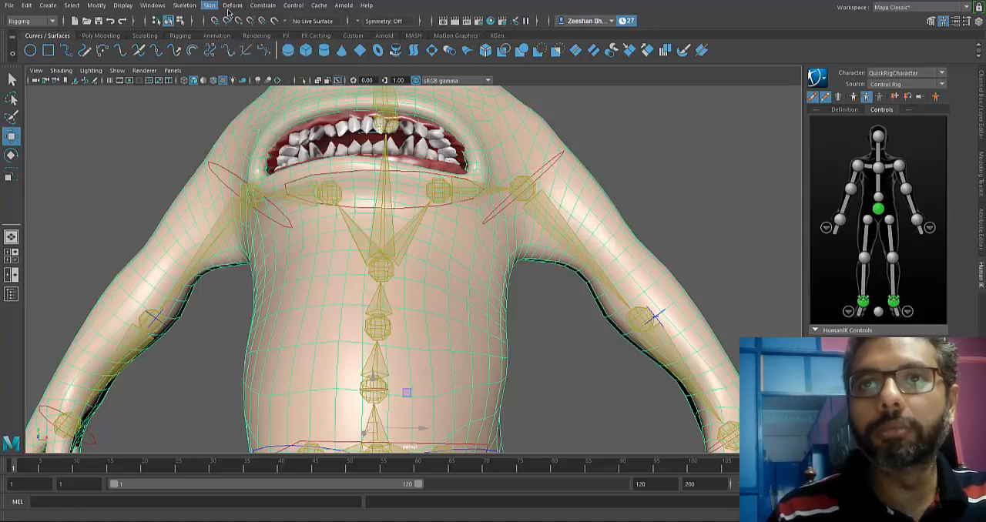
left_click(231, 6)
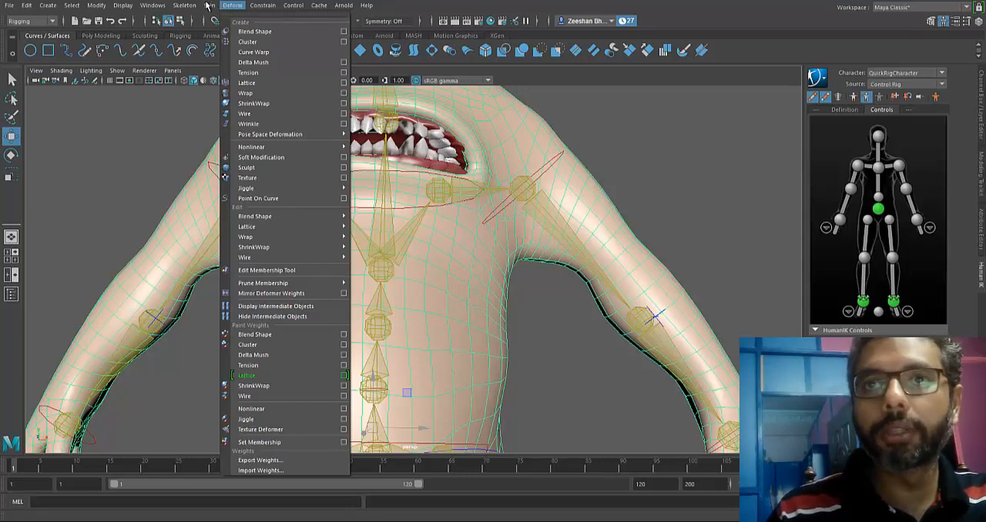
mouse_move(208, 5)
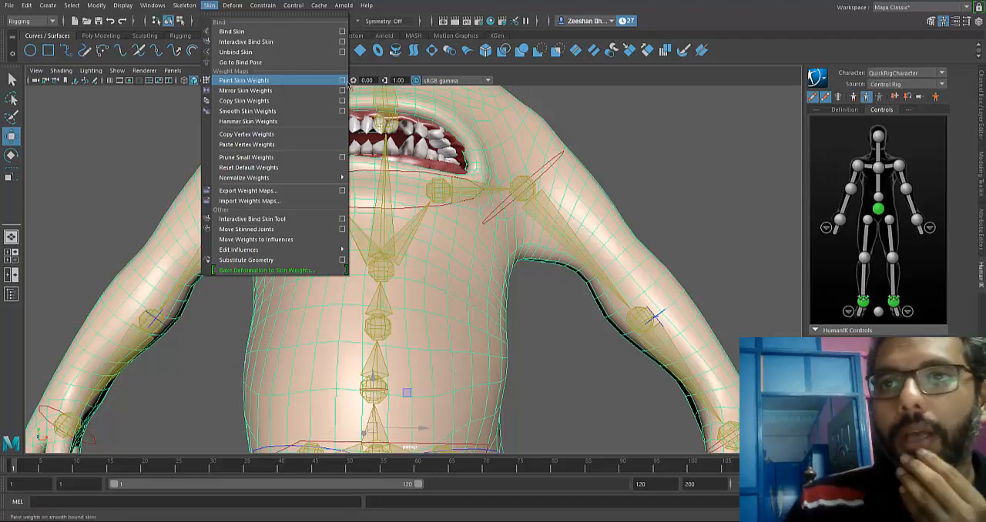
left_click(343, 81)
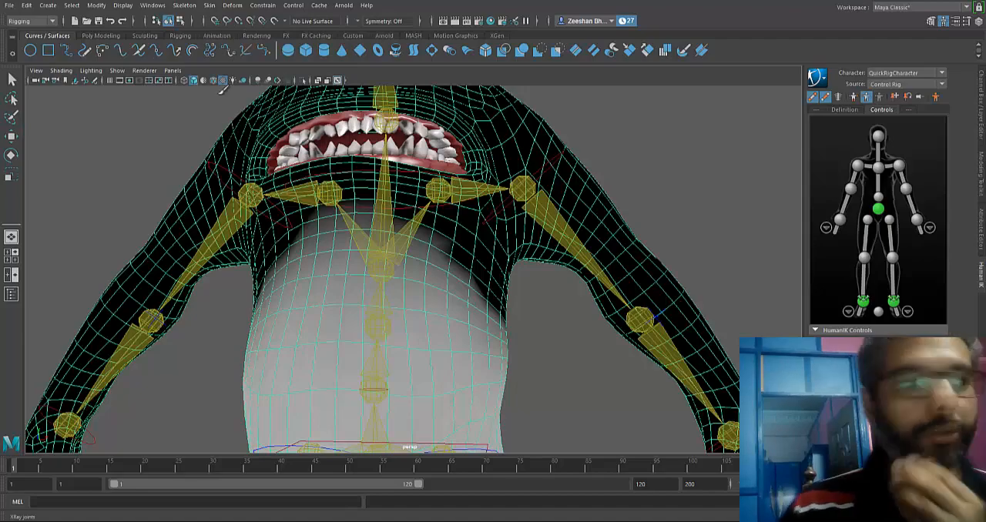
mouse_move(134, 10)
left_mouse_down()
mouse_move(190, 16)
mouse_move(83, 48)
mouse_move(117, 48)
left_mouse_up()
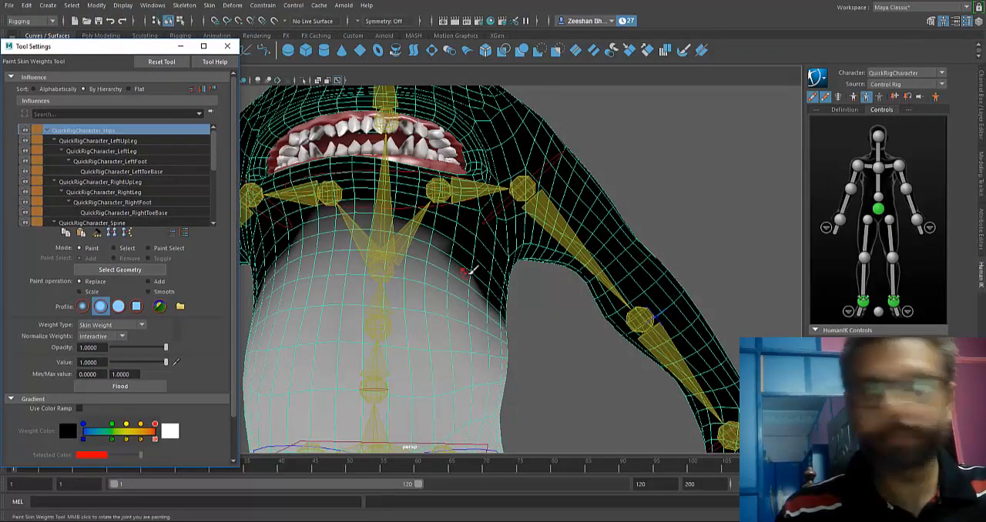
Display the skin weights of the left toe base and right upper leg influences and examine their coverage.
left_click_drag(473, 269, 645, 242, "alt")
right_click_drag(644, 242, 543, 231, "alt")
mouse_move(542, 231)
left_mouse_down("alt")
mouse_move(572, 241)
mouse_move(559, 241)
left_mouse_up("alt")
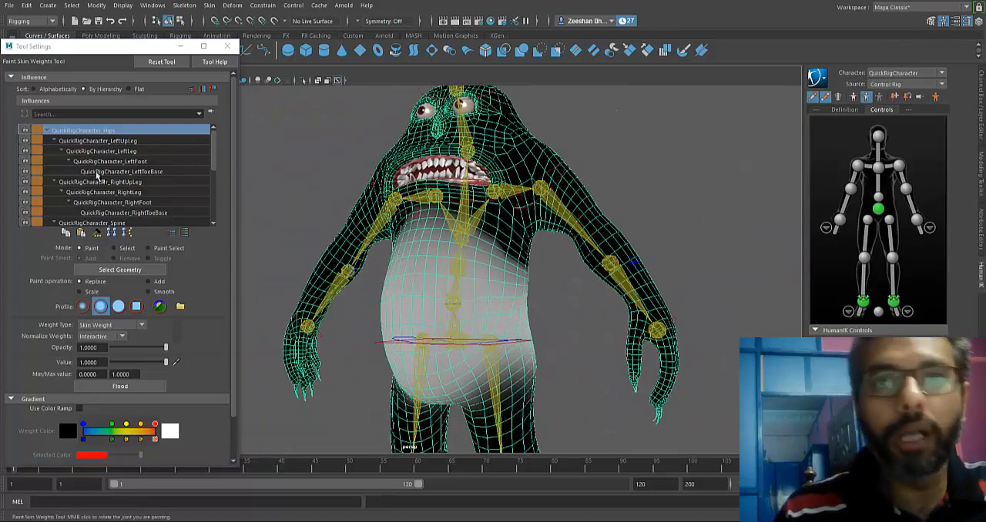
left_click(108, 171)
left_click(116, 182)
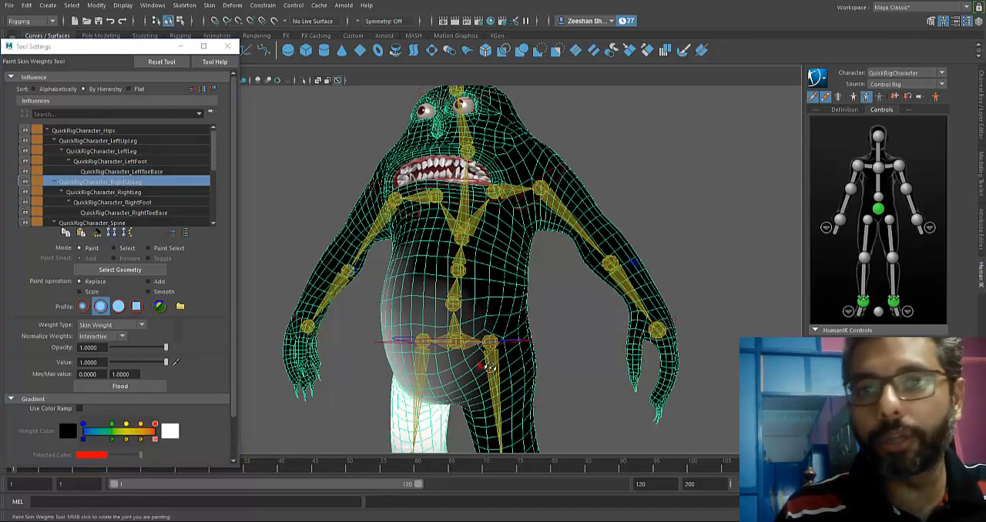
left_click_drag(487, 369, 512, 371, "alt")
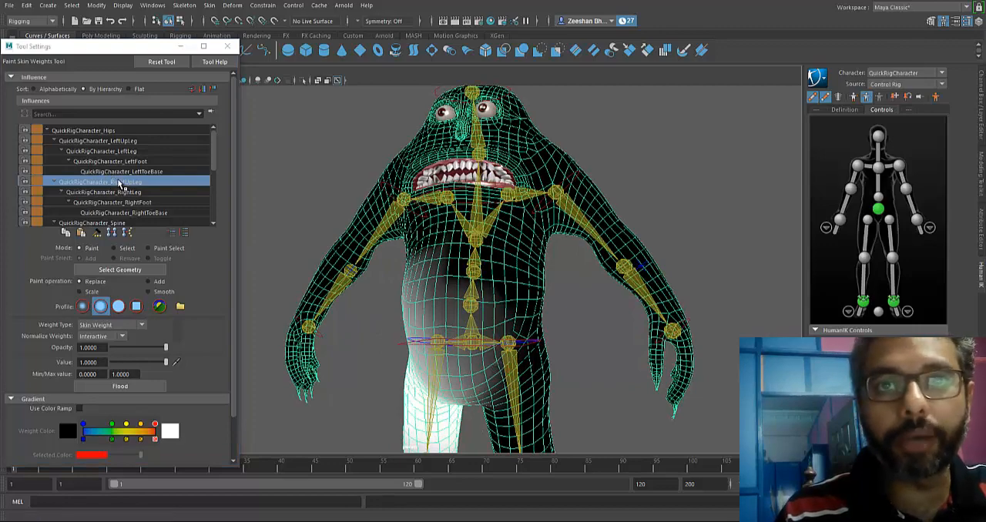
Select the QuickRigCharacter_LeftUpLeg influence and examine its weights around the belly and hips.
left_click(106, 142)
middle_click_drag(428, 308, 428, 249, "alt")
left_click_drag(468, 281, 432, 262, "alt")
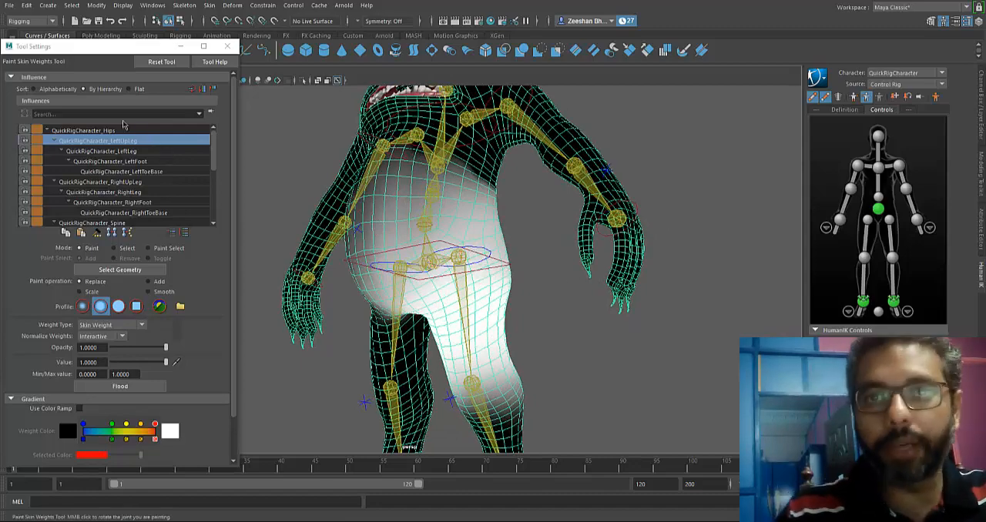
left_click_drag(486, 193, 492, 261, "alt")
left_click_drag(490, 160, 546, 246, "alt")
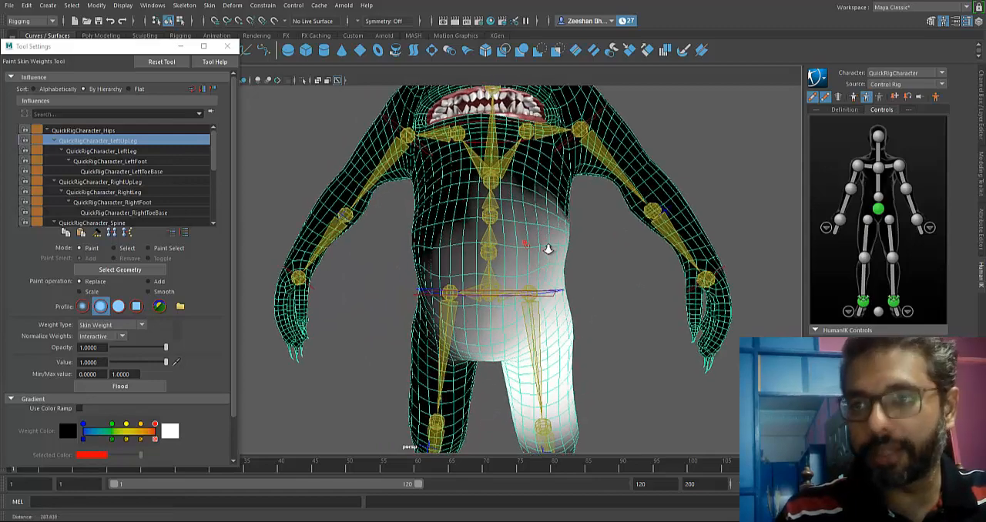
Set the paint value to 0 and erase the left upper leg's weights from the creature's right side of the torso.
left_click(87, 362)
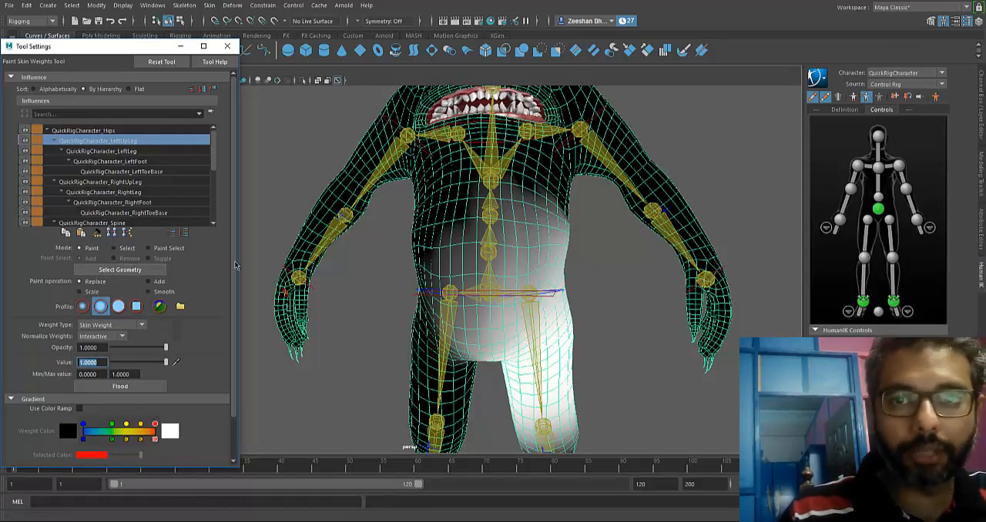
scroll(236, 265, "down", 2)
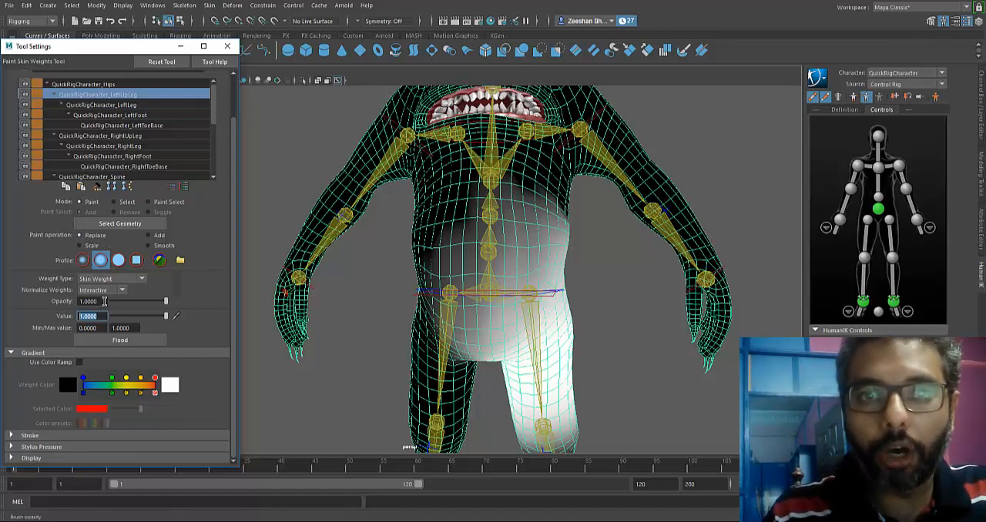
left_click_drag(105, 301, 75, 315)
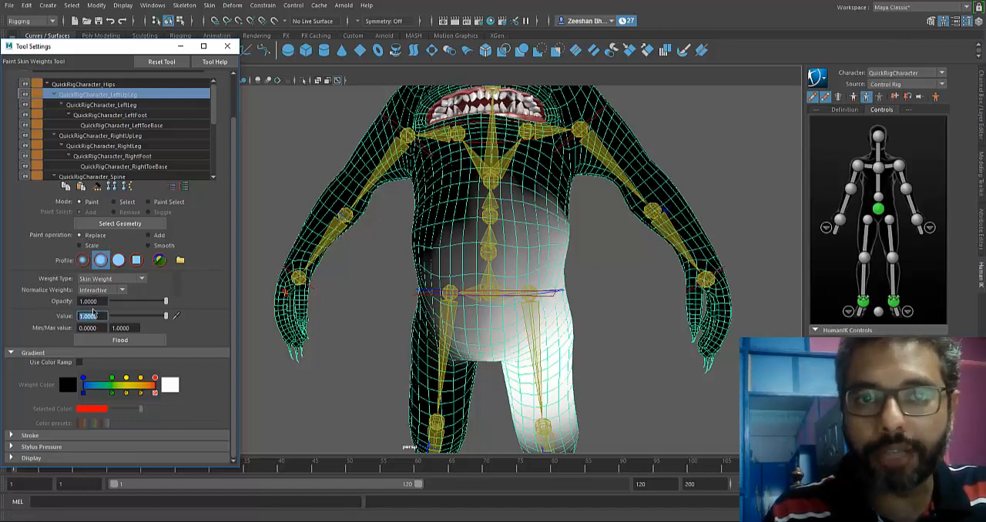
key("Return")
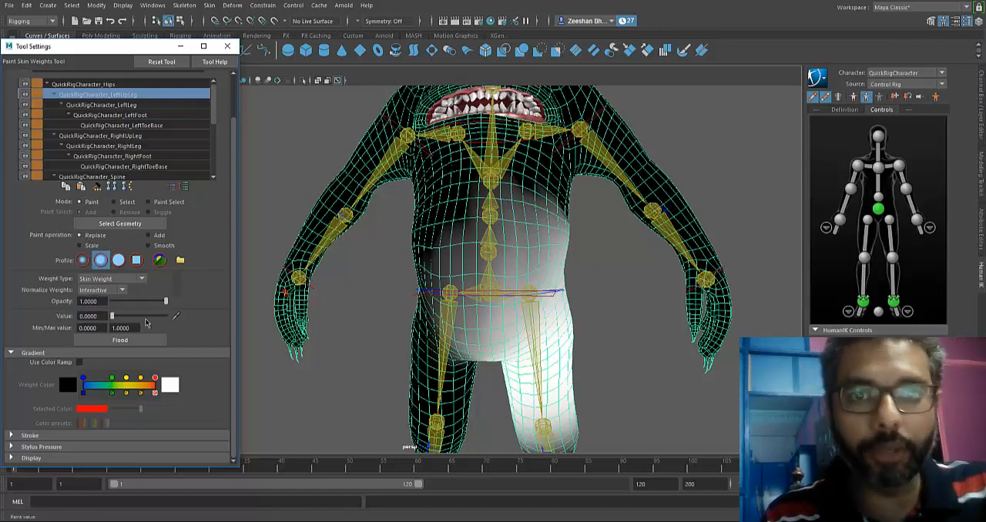
left_click_drag(511, 306, 491, 305, "alt")
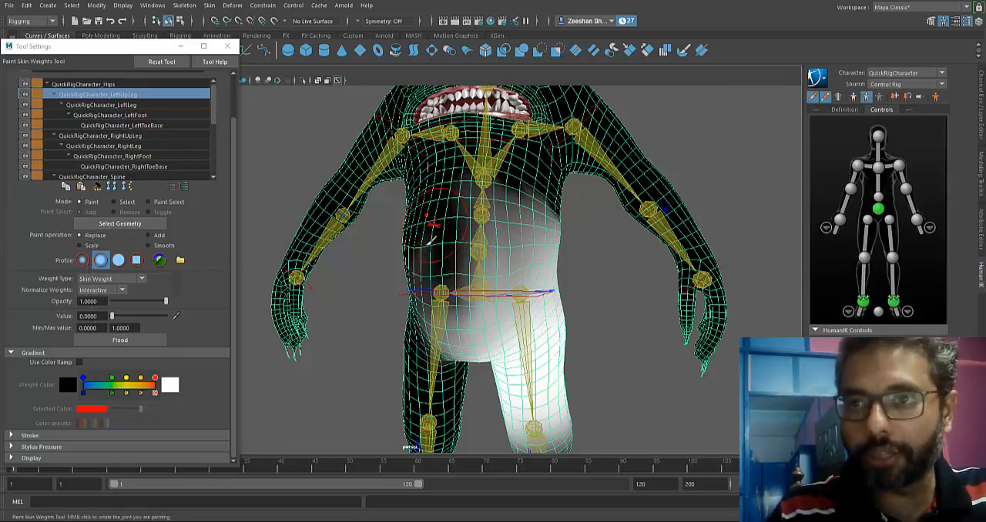
mouse_move(429, 243)
left_mouse_down()
mouse_move(415, 237)
mouse_move(445, 216)
mouse_move(453, 261)
mouse_move(546, 77)
mouse_move(542, 185)
mouse_move(406, 189)
mouse_move(415, 211)
mouse_move(426, 198)
mouse_move(381, 231)
mouse_move(419, 208)
mouse_move(308, 213)
left_mouse_up()
middle_click_drag(443, 215, 668, 225, "alt")
mouse_move(668, 224)
left_mouse_down("alt")
mouse_move(521, 205)
mouse_move(516, 233)
left_mouse_up("alt")
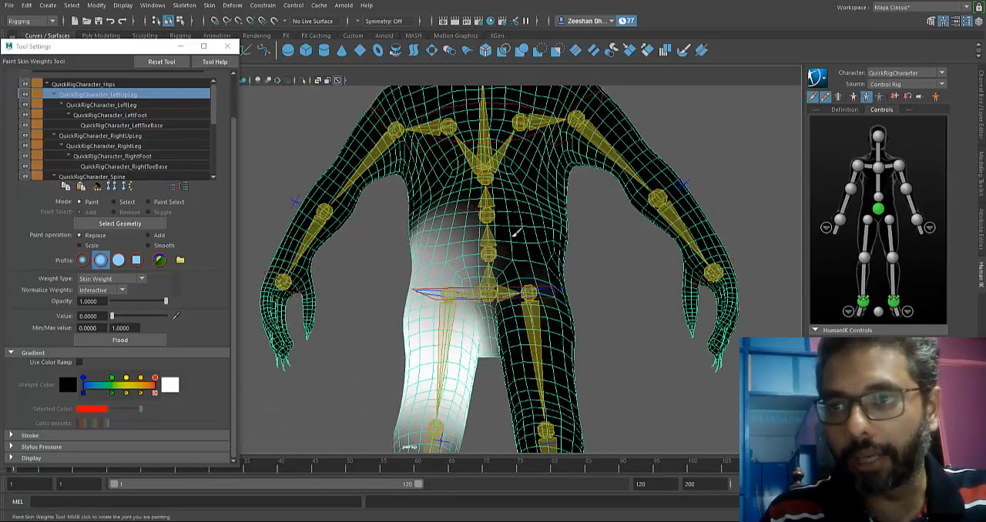
Erase the left upper leg's weights from the back and upper belly above the hips with the Replace operation.
mouse_move(491, 203)
left_mouse_down()
mouse_move(525, 310)
mouse_move(595, 311)
mouse_move(608, 284)
mouse_move(508, 235)
left_mouse_up()
mouse_move(508, 236)
left_mouse_down("alt")
mouse_move(652, 235)
mouse_move(635, 236)
left_mouse_up("alt")
right_click_drag(635, 236, 695, 247, "alt")
mouse_move(364, 186)
left_mouse_down("alt")
mouse_move(431, 198)
mouse_move(462, 192)
mouse_move(622, 267)
mouse_move(550, 297)
mouse_move(520, 242)
left_mouse_up("alt")
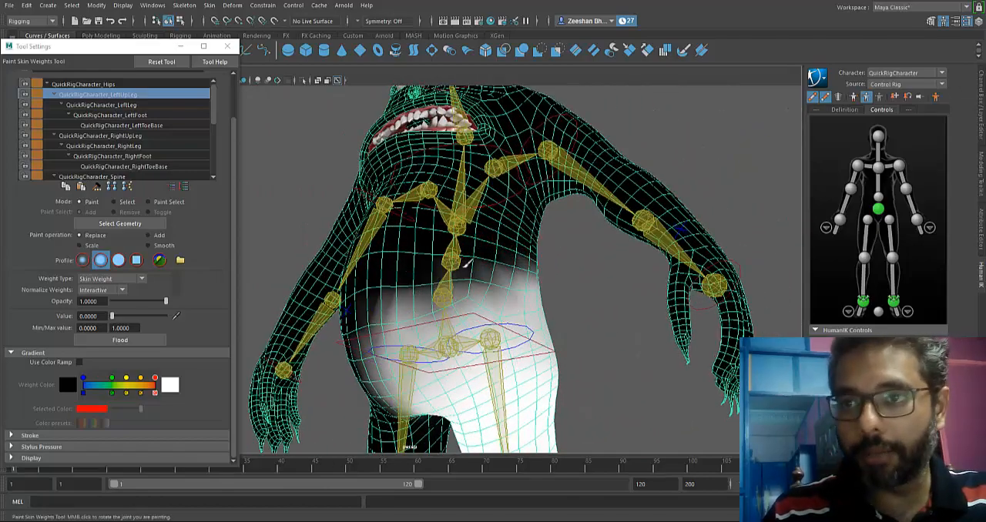
mouse_move(445, 281)
left_mouse_down()
mouse_move(391, 312)
mouse_move(450, 308)
mouse_move(375, 301)
mouse_move(348, 326)
mouse_move(257, 315)
mouse_move(422, 298)
left_mouse_up()
left_click_drag(536, 269, 511, 289, "alt")
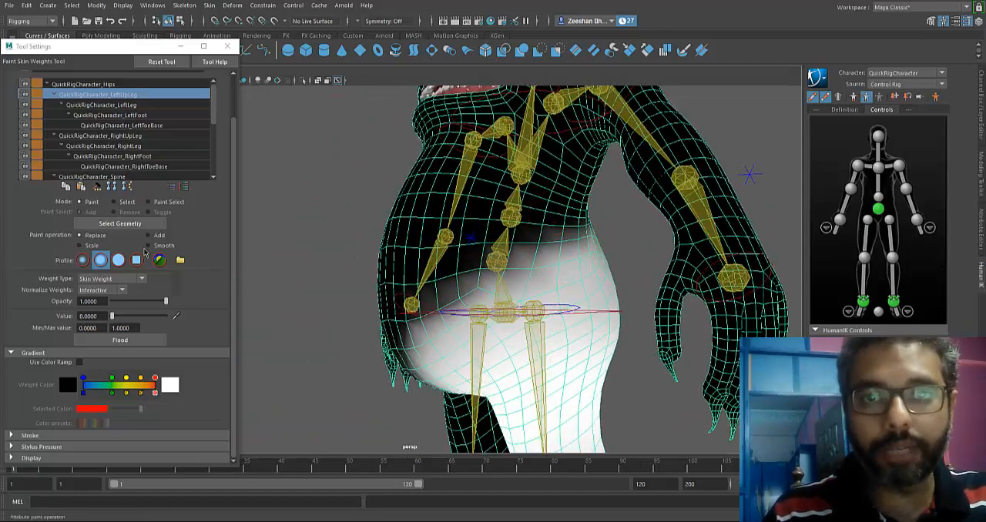
Set the paint operation to Smooth, soften the left upper leg's weight border across belly and hip, and leave the paint tool.
left_click(148, 245)
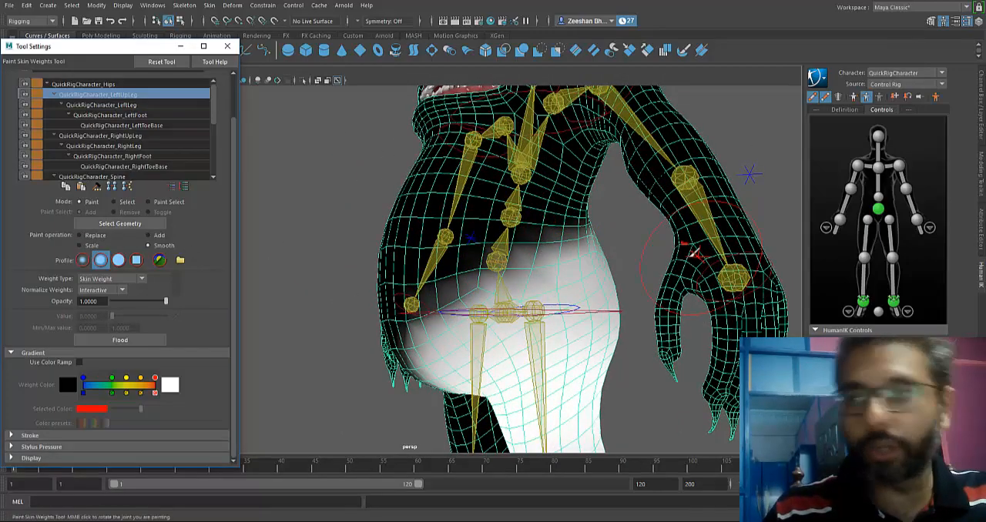
left_click_drag(454, 314, 506, 291, "alt")
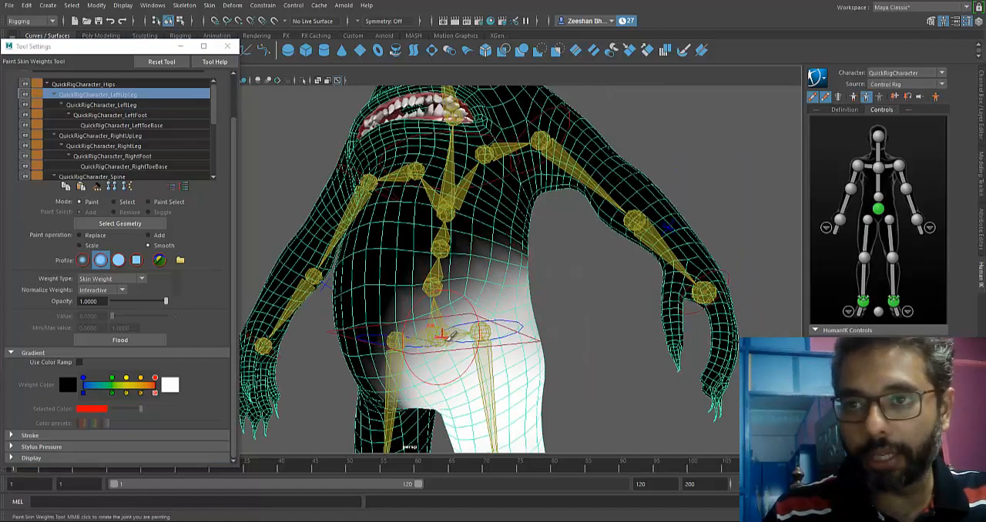
left_click_drag(431, 324, 501, 259, "alt")
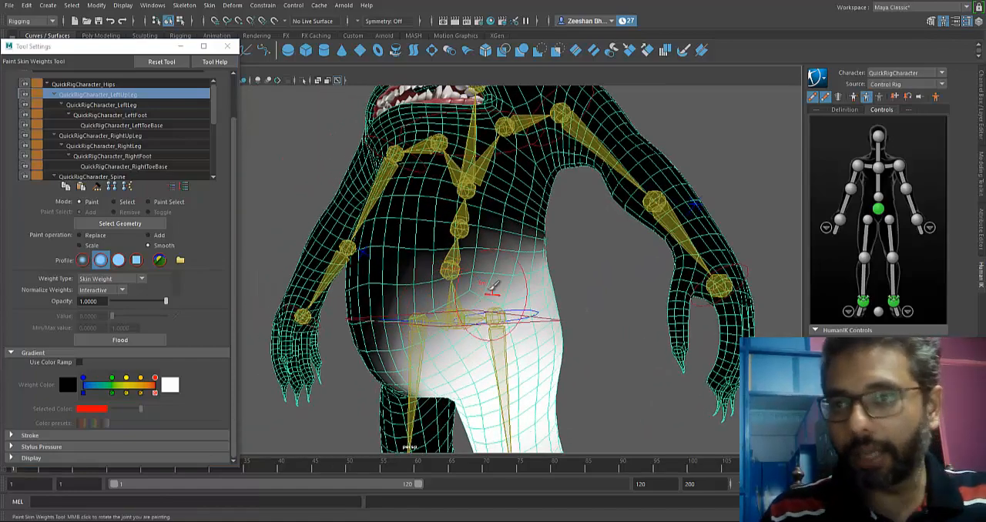
mouse_move(502, 259)
right_mouse_down("alt")
mouse_move(576, 286)
mouse_move(470, 269)
right_mouse_up("alt")
left_click_drag(470, 269, 615, 300, "alt")
key("q")
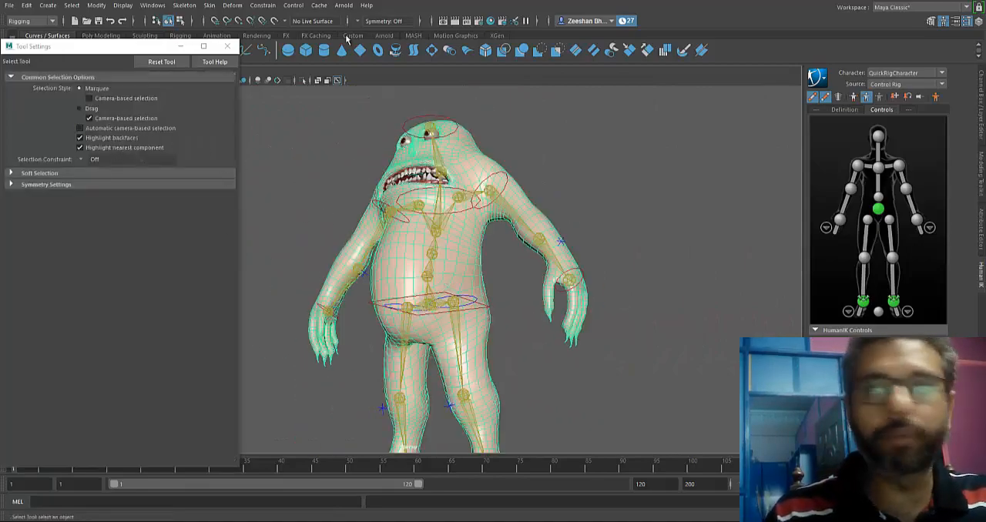
Reopen Paint Skin Weights on QuickRigCharacter_RightUpLeg and, with Replace at value 0, erase its weights from the creature's left torso and hip.
left_click(209, 5)
left_click(339, 82)
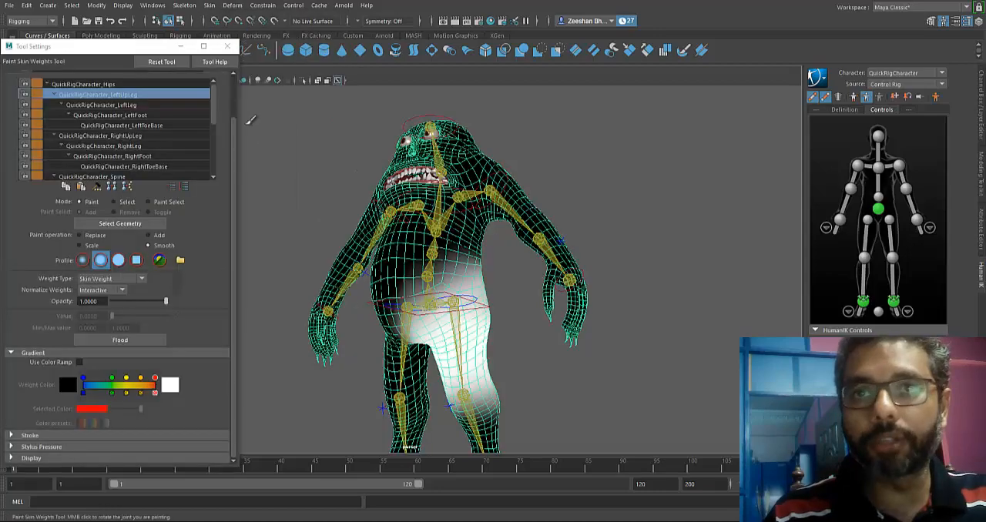
left_click(119, 135)
mouse_move(396, 323)
left_mouse_down("alt")
mouse_move(395, 292)
mouse_move(420, 246)
left_mouse_up("alt")
left_click(78, 235)
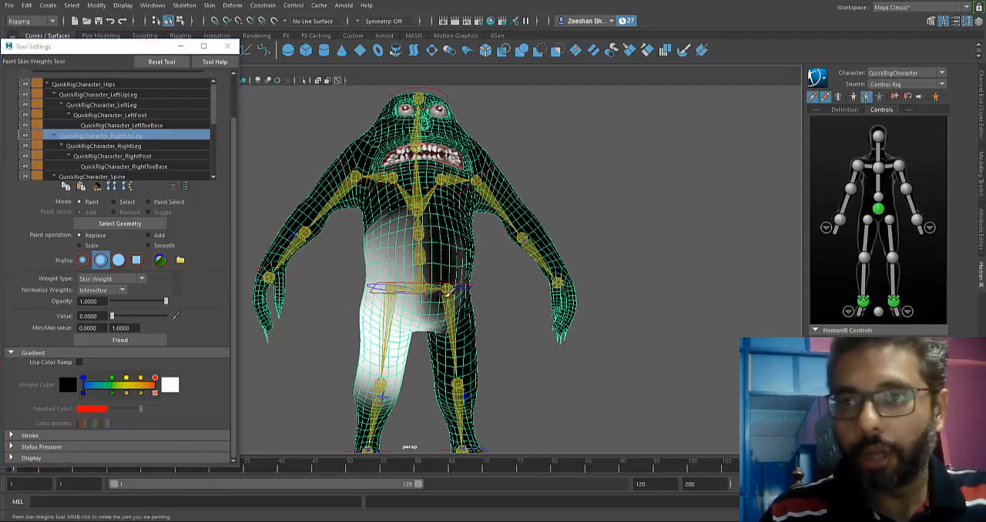
scroll(478, 308, "up", 5)
left_click_drag(456, 277, 451, 304, "alt")
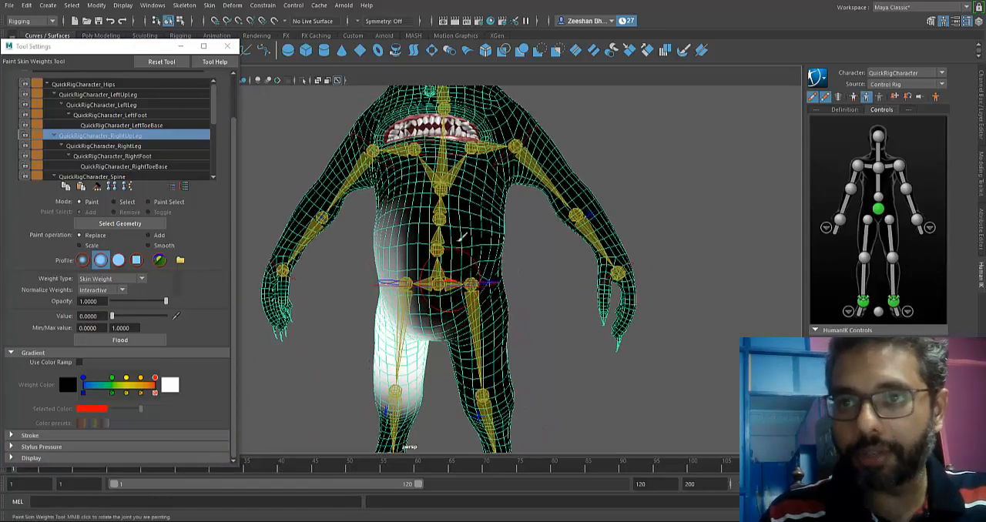
Erase the right upper leg's weights from the belly and flank above the hips.
left_click_drag(462, 236, 431, 237, "alt")
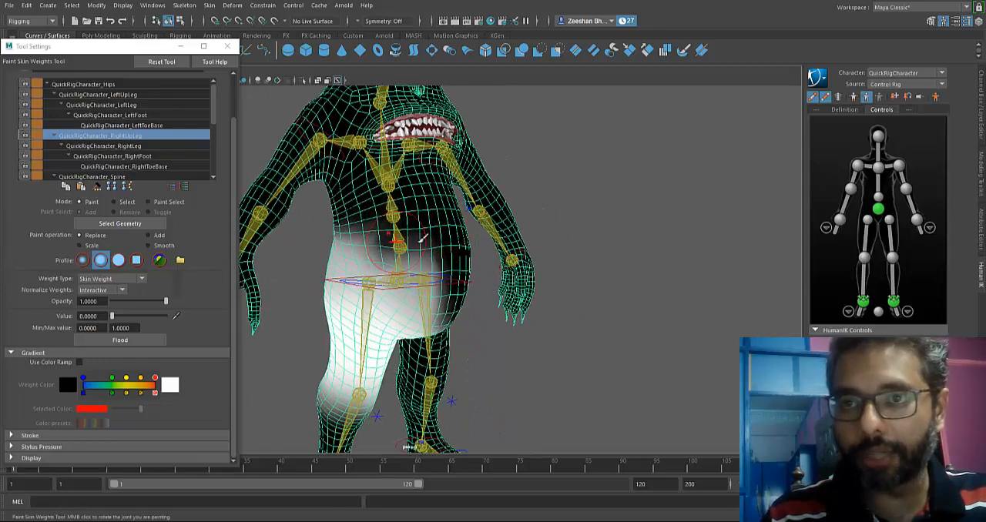
scroll(425, 238, "up", 4)
mouse_move(442, 194)
left_mouse_down()
mouse_move(465, 278)
mouse_move(432, 260)
left_mouse_up()
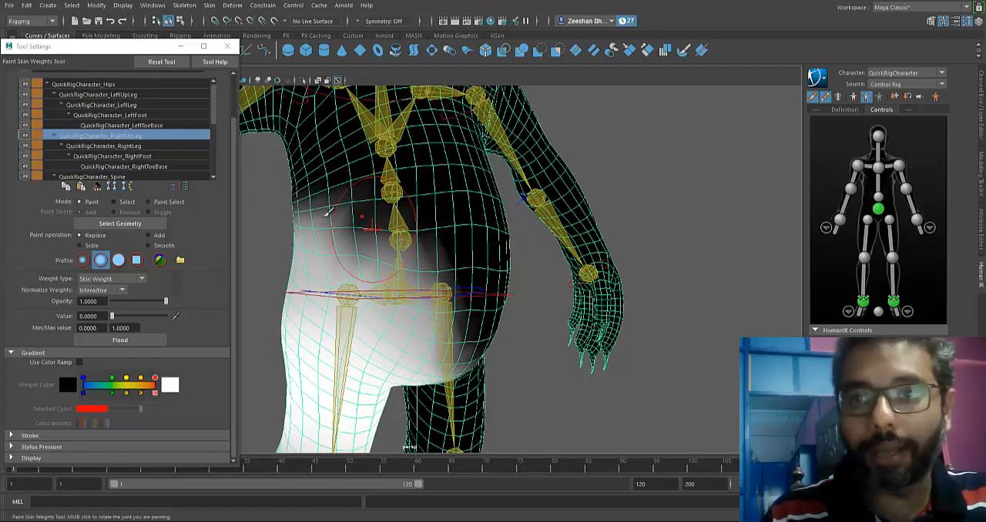
mouse_move(371, 189)
left_mouse_down()
mouse_move(324, 206)
mouse_move(466, 190)
left_mouse_up()
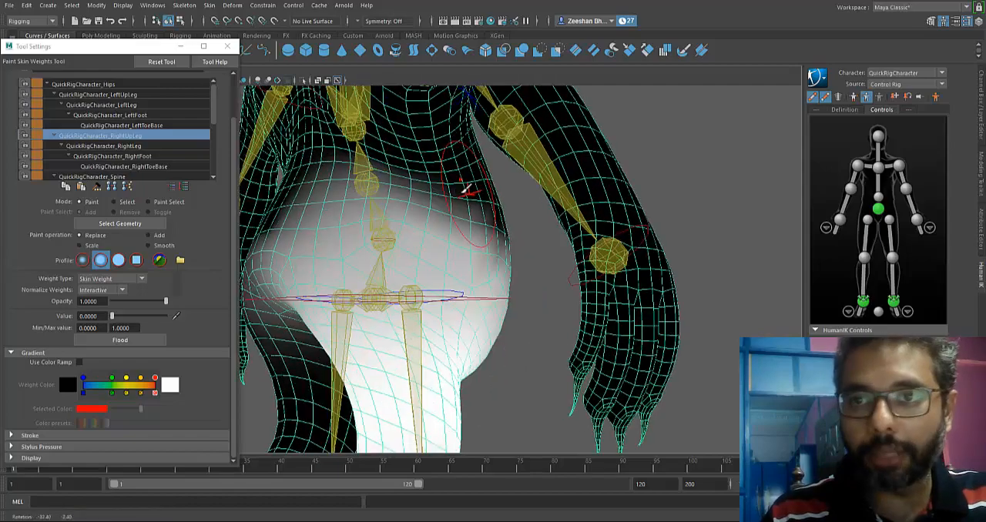
Erase the right upper leg's weights from the creature's back and opposite buttock, checking the border from all sides.
mouse_move(401, 182)
left_mouse_down()
mouse_move(376, 157)
mouse_move(431, 158)
left_mouse_up()
mouse_move(385, 270)
left_mouse_down()
mouse_move(348, 288)
mouse_move(294, 263)
mouse_move(331, 378)
mouse_move(373, 266)
left_mouse_up()
middle_click_drag(369, 258, 409, 141, "alt")
left_click_drag(408, 141, 406, 163, "alt")
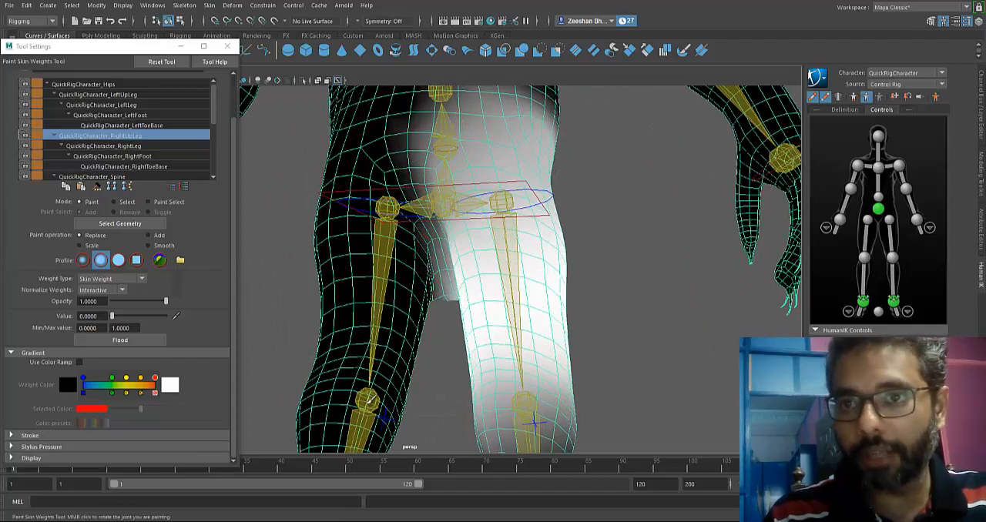
left_click_drag(370, 399, 352, 252, "alt")
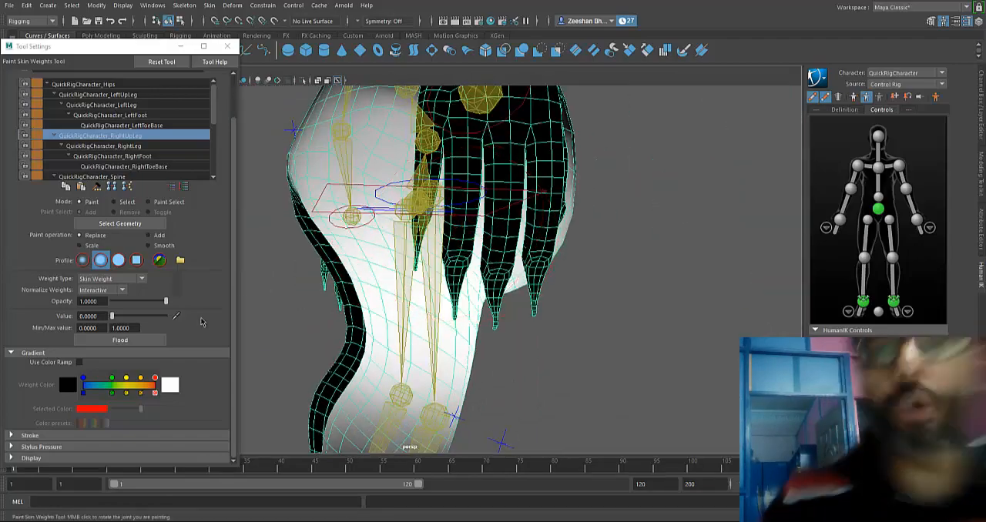
left_click_drag(408, 282, 428, 182, "alt")
left_click_drag(318, 129, 404, 115, "alt")
left_click_drag(471, 238, 425, 230, "alt")
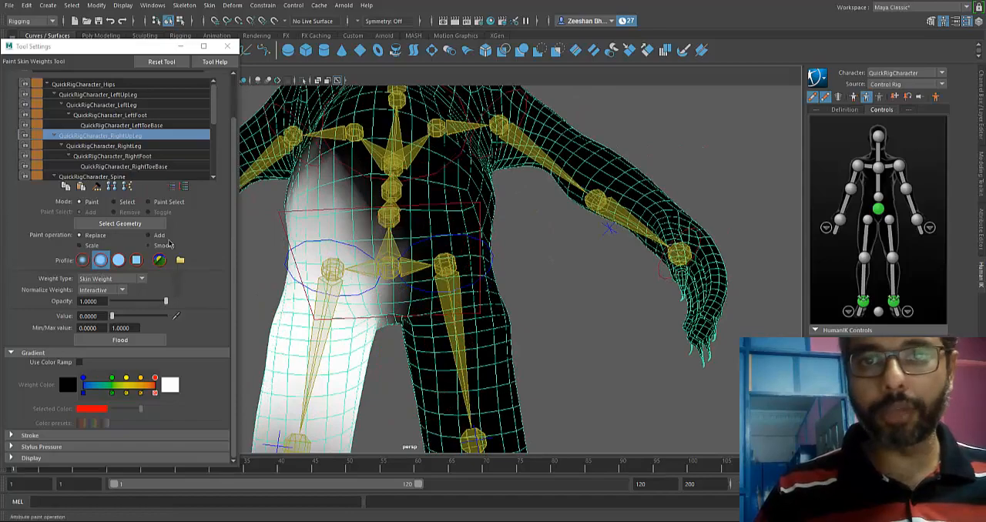
Set the paint operation to Smooth and soften the right upper leg's weight border across the belly and hip.
left_click(164, 245)
left_click_drag(339, 254, 326, 185, "alt")
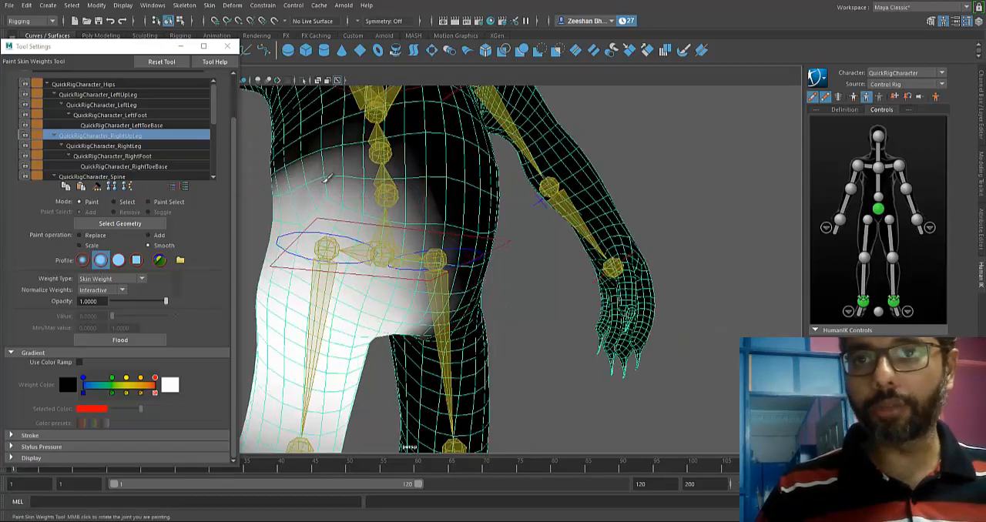
left_click_drag(323, 238, 362, 223, "alt")
mouse_move(259, 147)
left_mouse_down("alt")
mouse_move(536, 246)
mouse_move(608, 251)
mouse_move(396, 223)
mouse_move(359, 250)
left_mouse_up("alt")
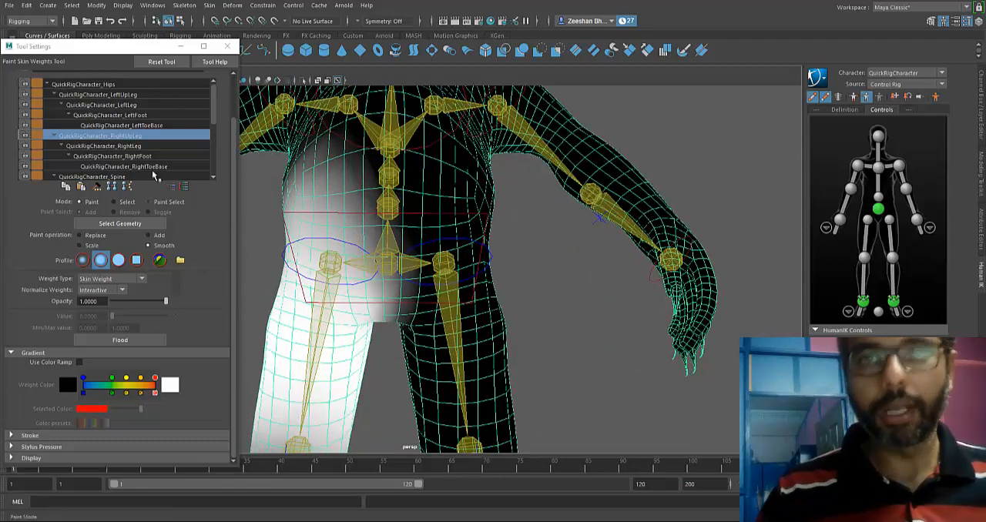
Select the QuickRigCharacter_LeftLeg influence and erase its stray weights around the crotch and hips with the Replace operation.
left_click(139, 106)
middle_click_drag(465, 346, 462, 247, "alt")
mouse_move(462, 247)
left_mouse_down("alt")
mouse_move(539, 265)
mouse_move(471, 254)
left_mouse_up("alt")
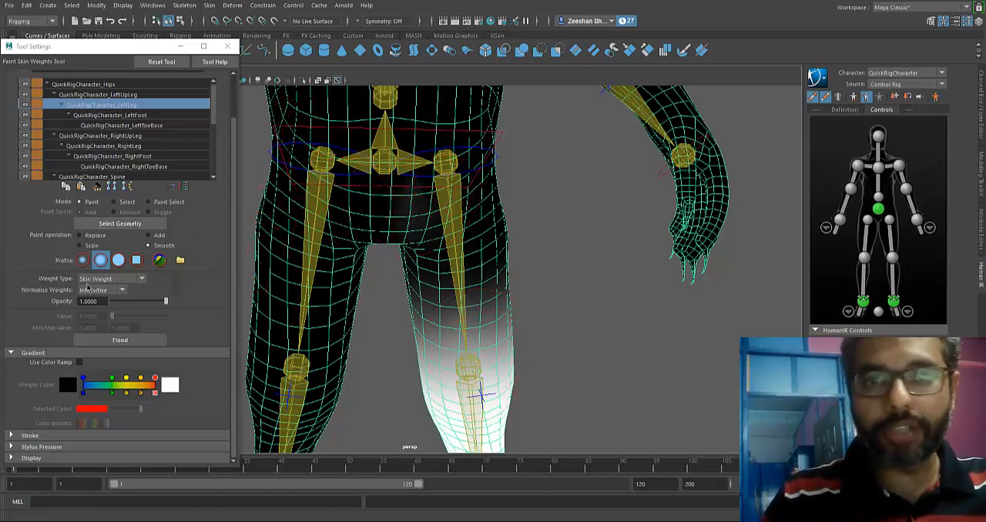
left_click(96, 237)
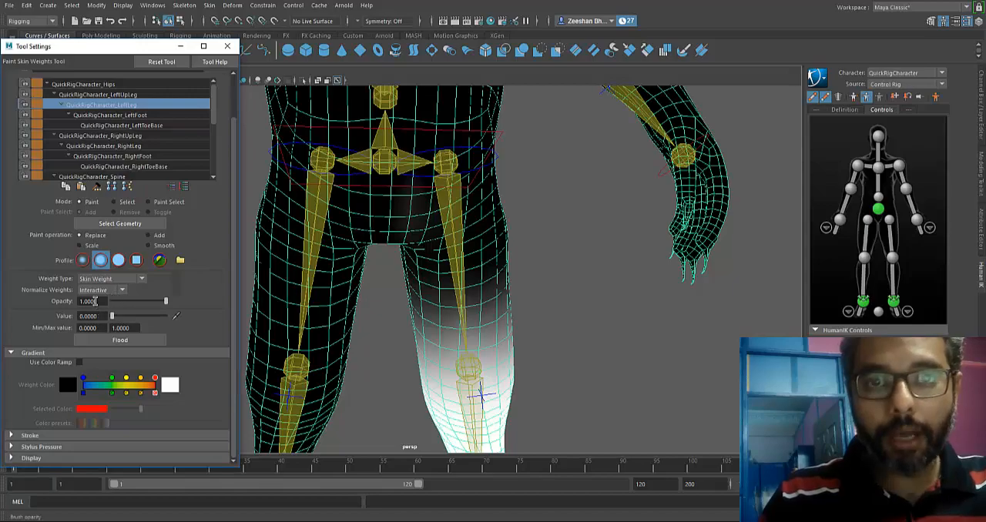
left_click_drag(421, 196, 409, 202)
left_click_drag(450, 129, 408, 169, "alt")
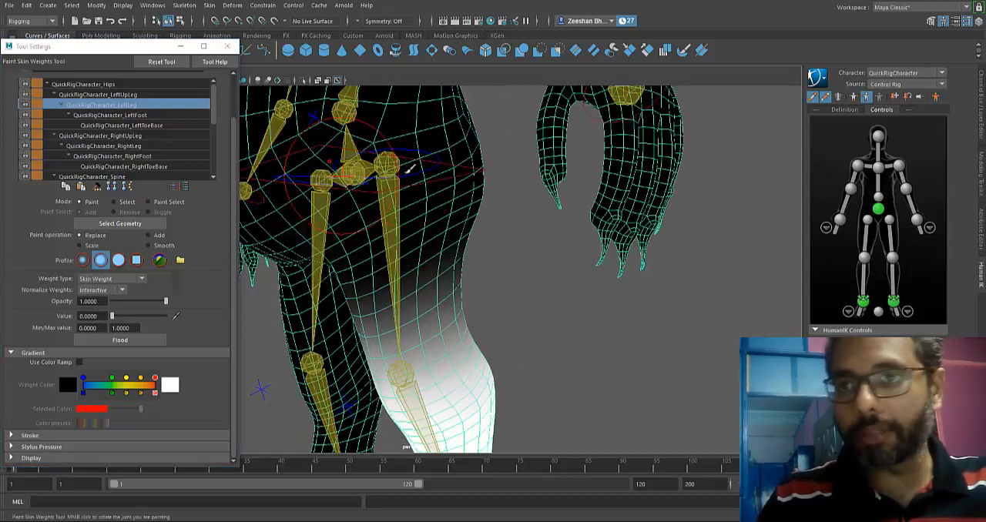
left_click_drag(484, 180, 476, 144, "alt")
Select the QuickRigCharacter_LeftFoot influence and examine its weights around the foot and ankle.
left_click(130, 116)
middle_click_drag(440, 303, 434, 120, "alt")
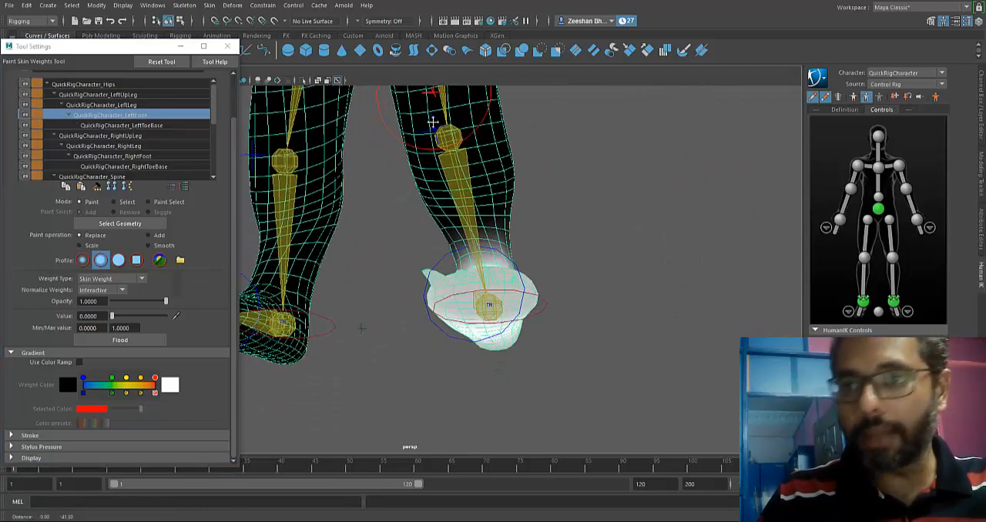
left_click_drag(433, 119, 446, 242, "alt")
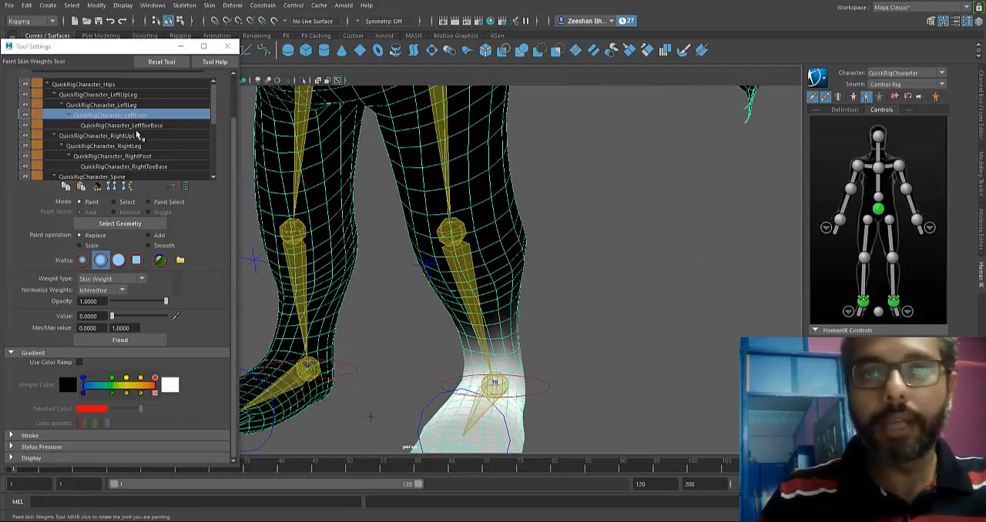
Select the QuickRigCharacter_RightLeg influence, erase its stray weights around the crotch and opposite leg, and check the knee area.
left_click(137, 135)
left_click(137, 147)
middle_click_drag(409, 180, 444, 248, "alt")
left_click_drag(444, 249, 454, 155, "alt")
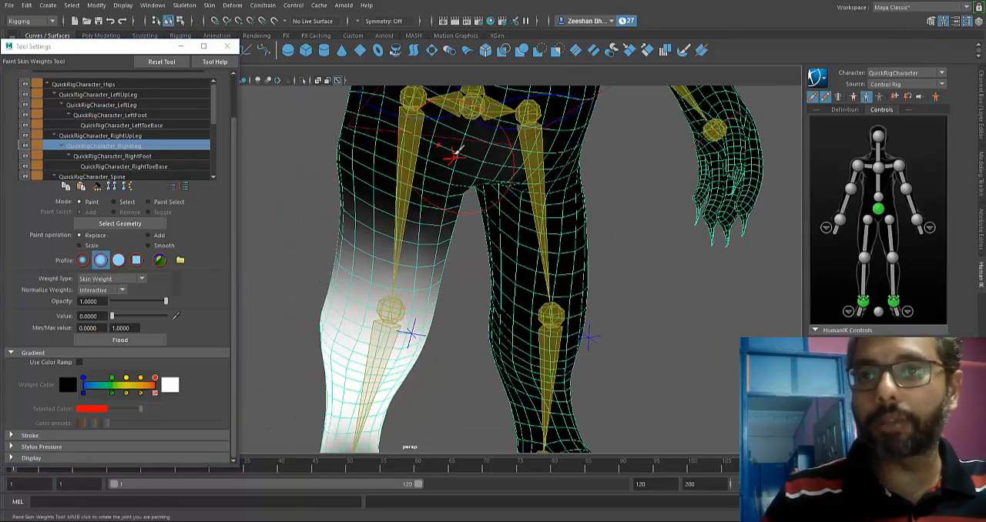
mouse_move(505, 202)
left_mouse_down("alt")
mouse_move(549, 264)
mouse_move(489, 210)
left_mouse_up("alt")
left_click_drag(362, 294, 423, 307, "alt")
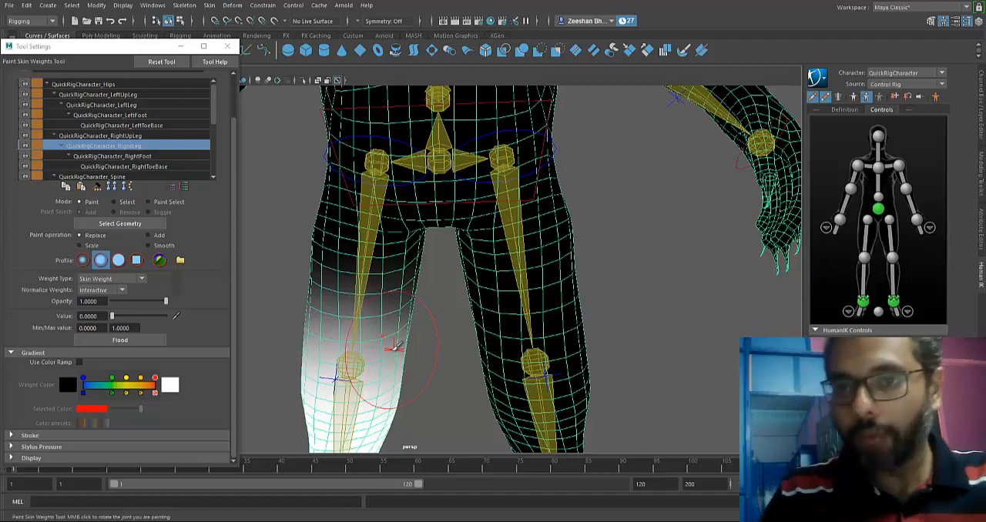
middle_click_drag(426, 331, 402, 283, "alt")
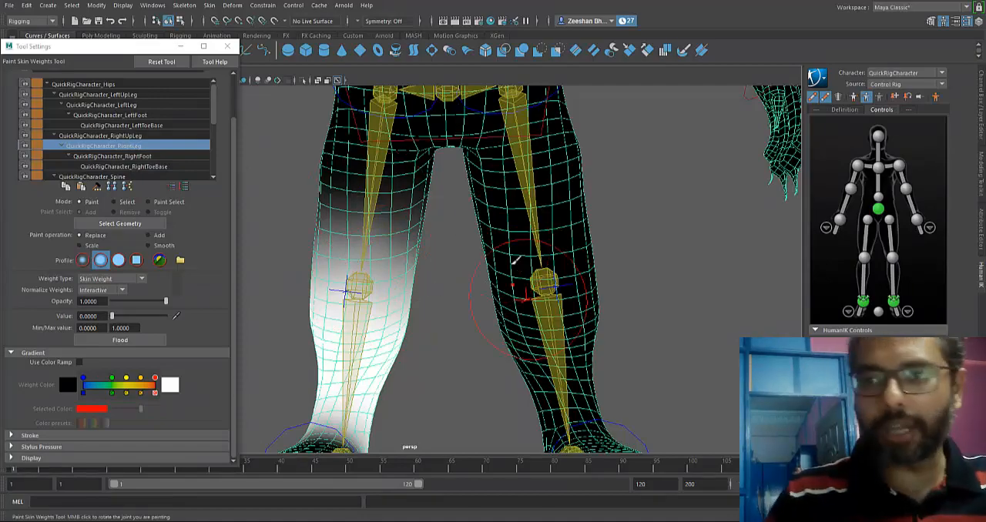
left_click_drag(476, 292, 531, 273, "alt")
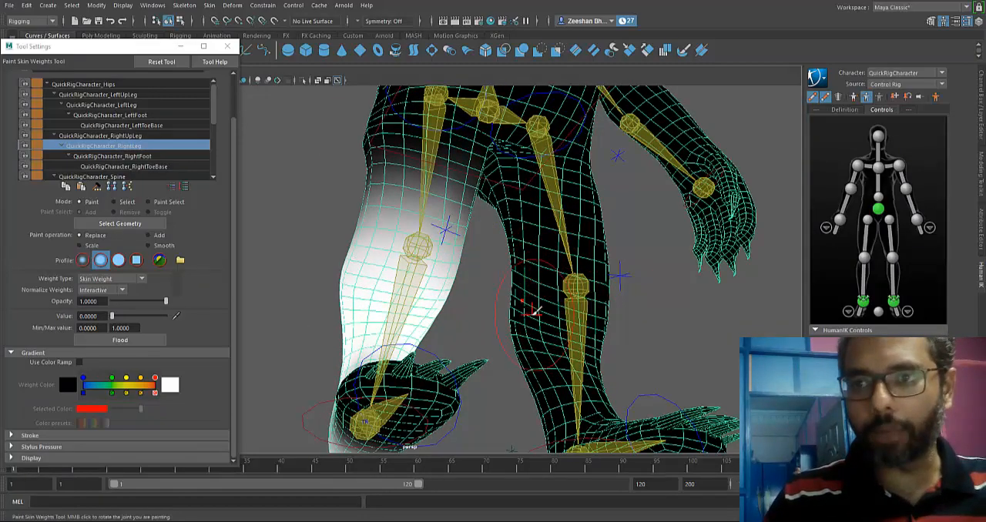
left_click_drag(531, 310, 548, 342, "alt")
Select the QuickRigCharacter_Spine influence and examine its weights around the belly, back and hips.
left_click(141, 168)
left_click(138, 175)
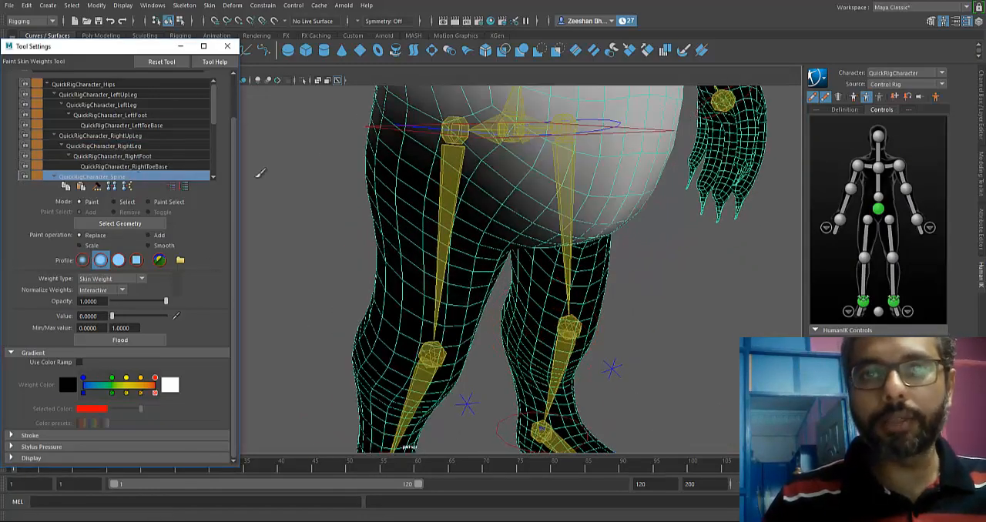
middle_click_drag(487, 211, 466, 335, "alt")
scroll(467, 335, "down", 3)
left_click_drag(462, 323, 308, 267, "alt")
left_click_drag(462, 273, 324, 266, "alt")
scroll(323, 258, "up", 4)
middle_click_drag(323, 246, 435, 283, "alt")
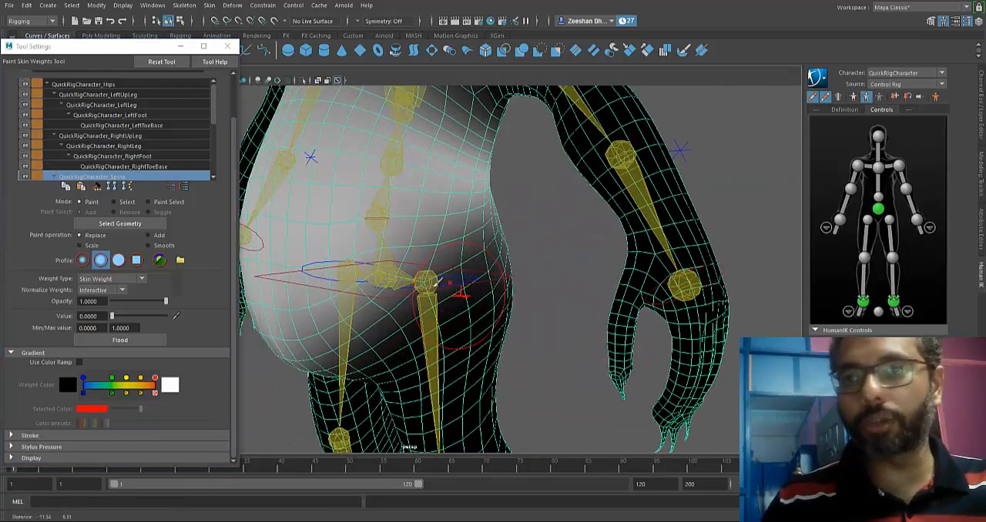
Examine the torso weights of the Spine1, Spine2 and LeftShoulder influences one after another.
scroll(154, 161, "down", 2)
left_click(173, 166)
scroll(173, 171, "down", 1)
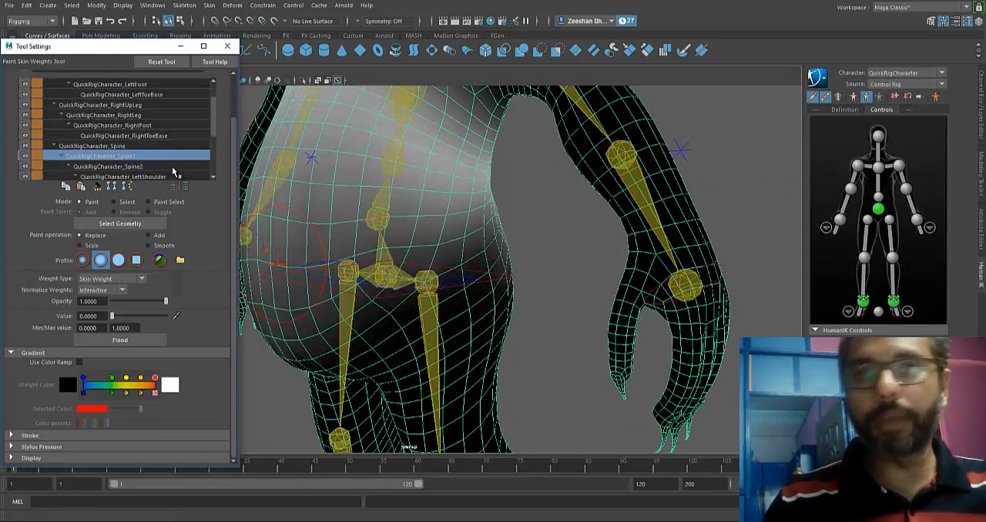
left_click(172, 167)
left_click(153, 172)
scroll(197, 157, "down", 1)
middle_click_drag(427, 231, 444, 342, "alt")
left_click_drag(439, 308, 457, 279, "alt")
Select the QuickRigCharacter_LeftArm influence and erase its weights from the chest and the side of the torso below the armpit.
left_click(139, 157)
middle_click_drag(539, 202, 470, 262, "alt")
mouse_move(481, 248)
left_mouse_down("alt")
mouse_move(466, 278)
mouse_move(542, 262)
left_mouse_up("alt")
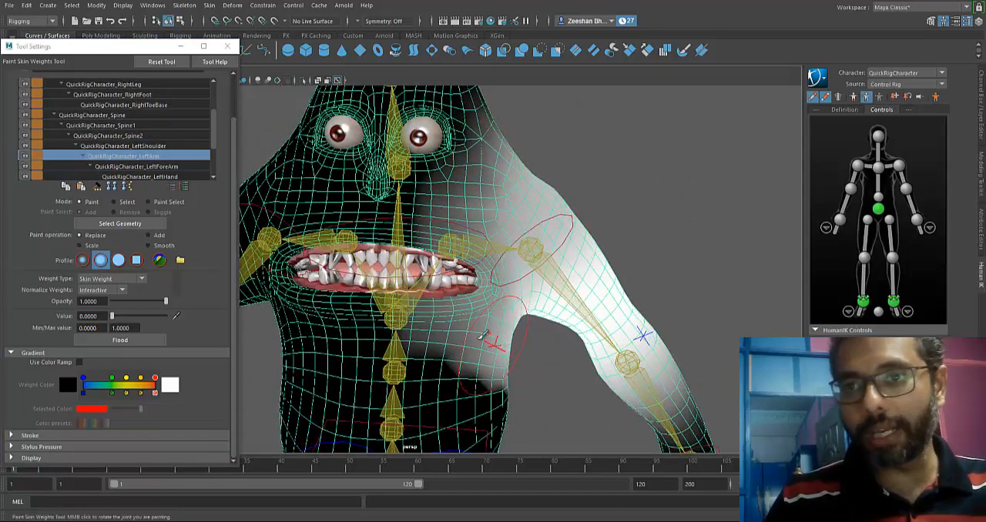
left_click_drag(481, 336, 433, 309, "alt")
middle_click_drag(398, 240, 440, 310, "alt")
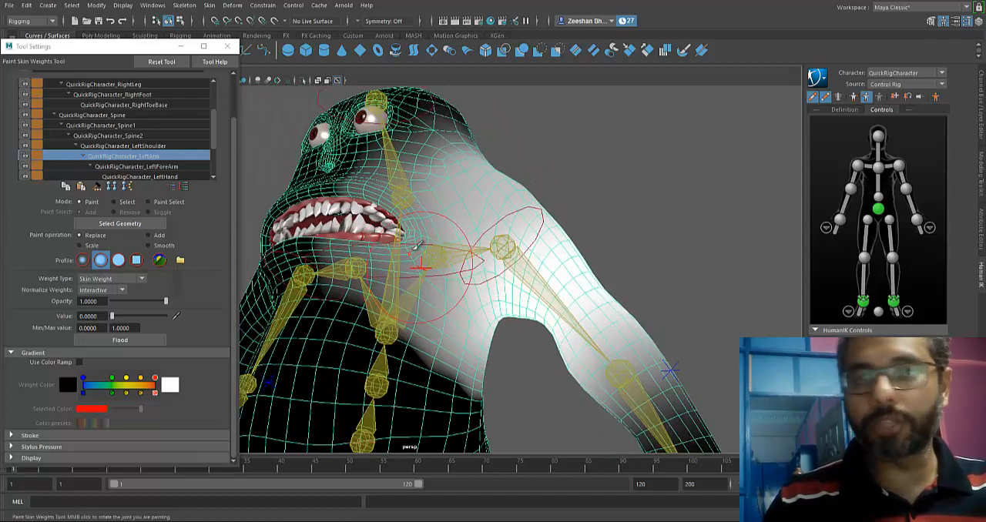
left_click_drag(441, 185, 532, 277, "alt")
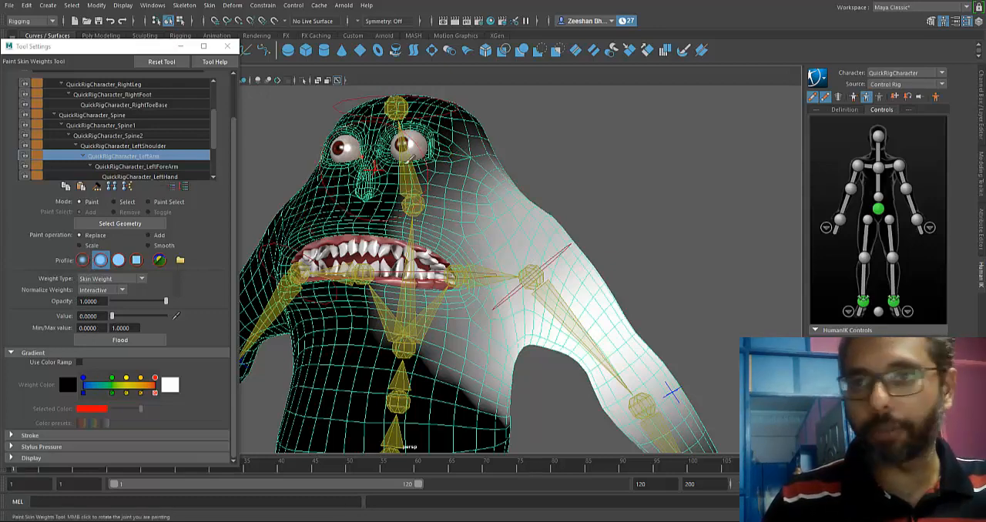
Erase the left arm's weights from the side of the face, the head and the upper back.
mouse_move(417, 192)
left_mouse_down()
mouse_move(404, 295)
mouse_move(434, 215)
mouse_move(435, 279)
mouse_move(495, 409)
left_mouse_up()
left_click_drag(504, 402, 424, 381, "alt")
mouse_move(393, 308)
left_mouse_down()
mouse_move(448, 403)
mouse_move(261, 386)
mouse_move(336, 372)
mouse_move(396, 339)
left_mouse_up()
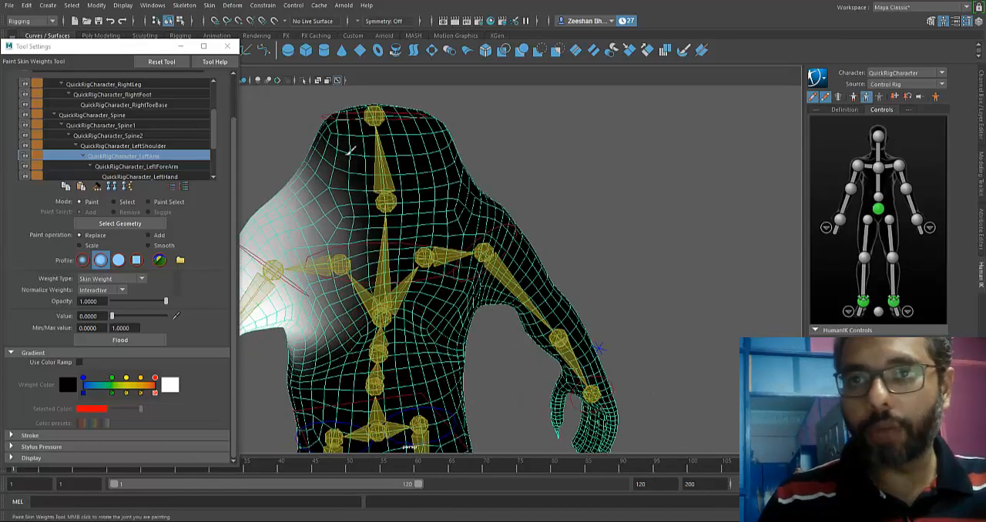
mouse_move(348, 151)
left_mouse_down()
mouse_move(348, 215)
mouse_move(363, 193)
mouse_move(364, 332)
mouse_move(370, 219)
mouse_move(309, 394)
mouse_move(412, 318)
mouse_move(451, 344)
mouse_move(381, 321)
left_mouse_up()
mouse_move(344, 272)
left_mouse_down()
mouse_move(350, 175)
mouse_move(363, 269)
mouse_move(391, 112)
mouse_move(282, 190)
left_mouse_up()
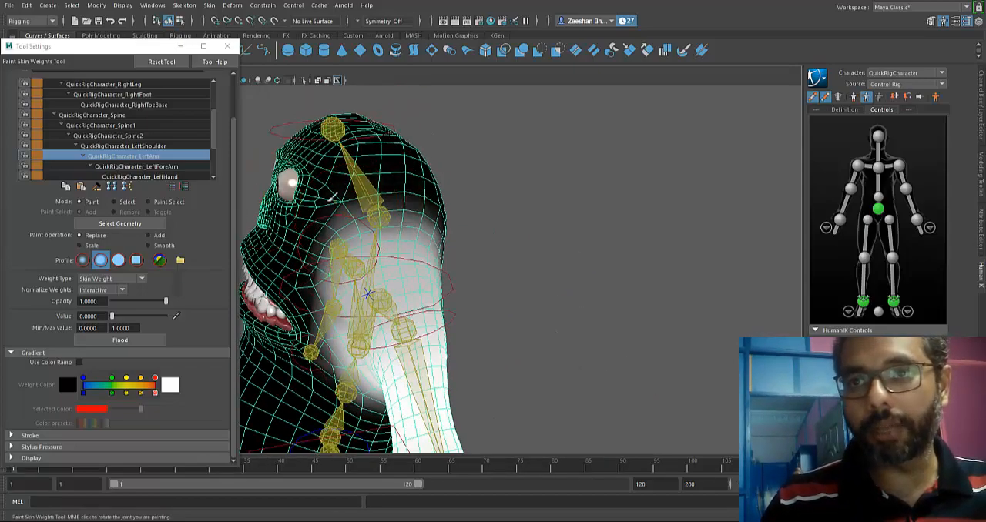
left_click_drag(367, 182, 394, 175, "alt")
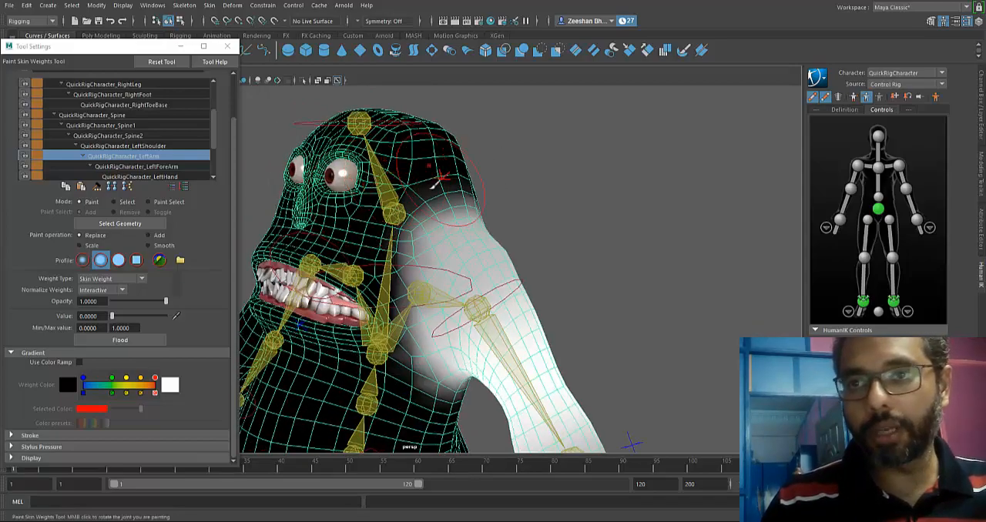
Erase the left arm's weights from the corner of the mouth and the inner mouth surface.
left_click_drag(336, 358, 493, 351, "alt")
right_click_drag(493, 350, 633, 347, "alt")
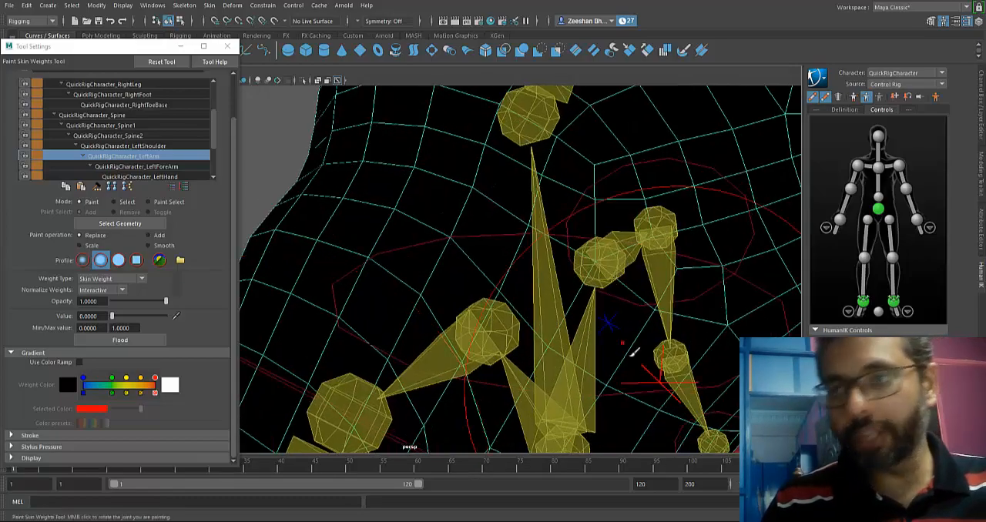
left_click_drag(634, 347, 554, 362, "alt")
right_click_drag(554, 362, 616, 354, "alt")
mouse_move(503, 319)
left_mouse_down("alt")
mouse_move(465, 326)
mouse_move(570, 334)
mouse_move(576, 316)
mouse_move(469, 249)
left_mouse_up("alt")
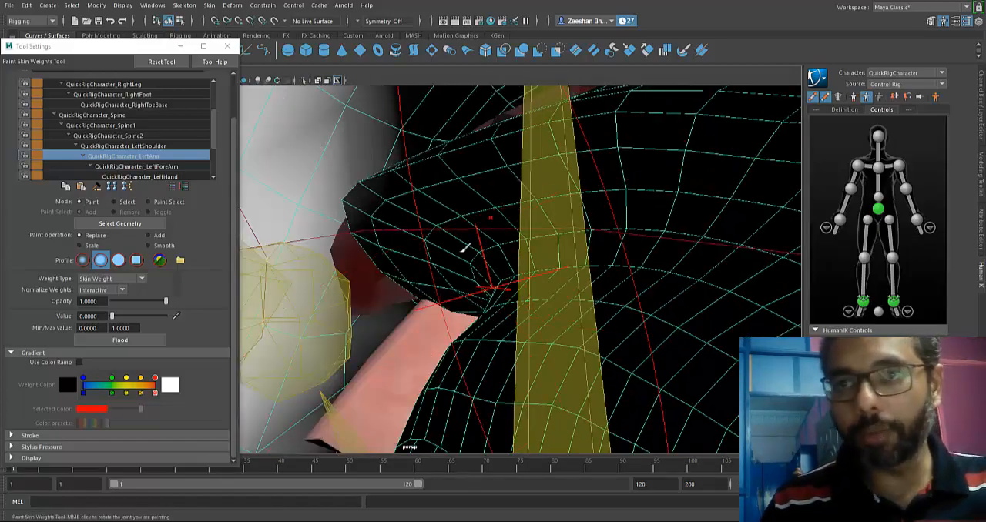
left_click_drag(431, 204, 375, 202, "alt")
left_click_drag(284, 178, 502, 288, "alt")
Erase the left arm's remaining weights from the jaw, the chest and the torso under the armpit.
left_click_drag(441, 161, 449, 238, "alt")
right_click_drag(448, 238, 299, 282, "alt")
left_click_drag(300, 282, 435, 258, "alt")
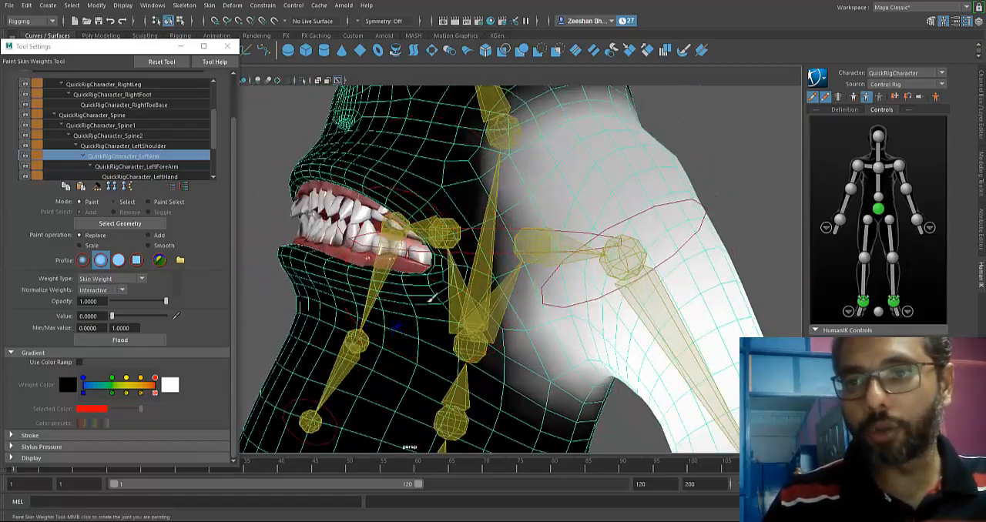
mouse_move(431, 297)
left_mouse_down("alt")
mouse_move(462, 301)
mouse_move(437, 310)
left_mouse_up("alt")
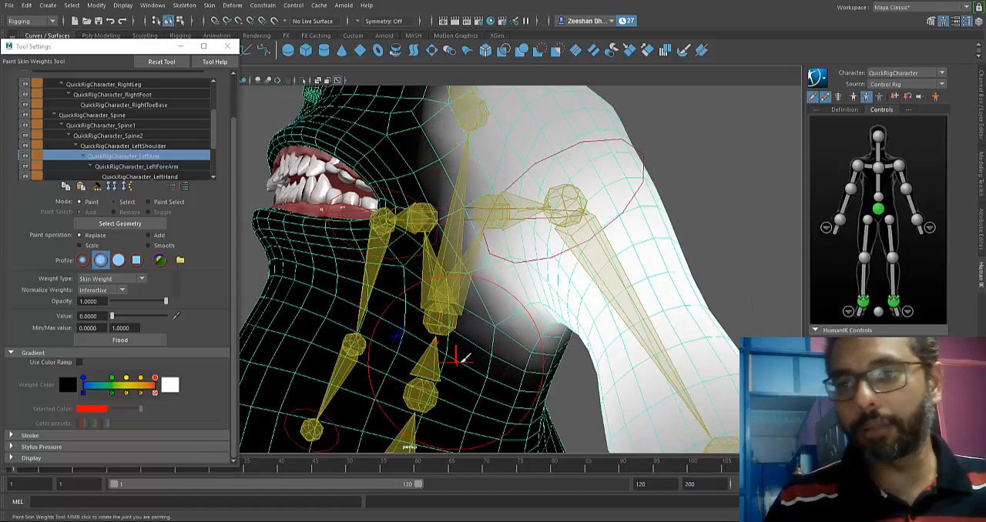
left_click_drag(548, 393, 460, 338, "alt")
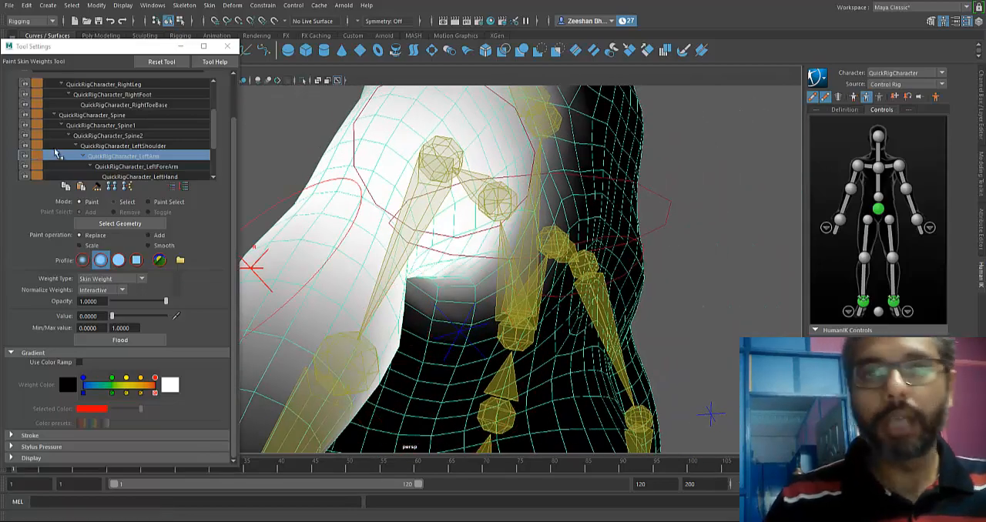
Select the QuickRigCharacter_LeftForeArm influence and examine its weights around the elbow.
left_click(168, 168)
scroll(338, 266, "down", 5)
left_click_drag(339, 266, 500, 255, "alt")
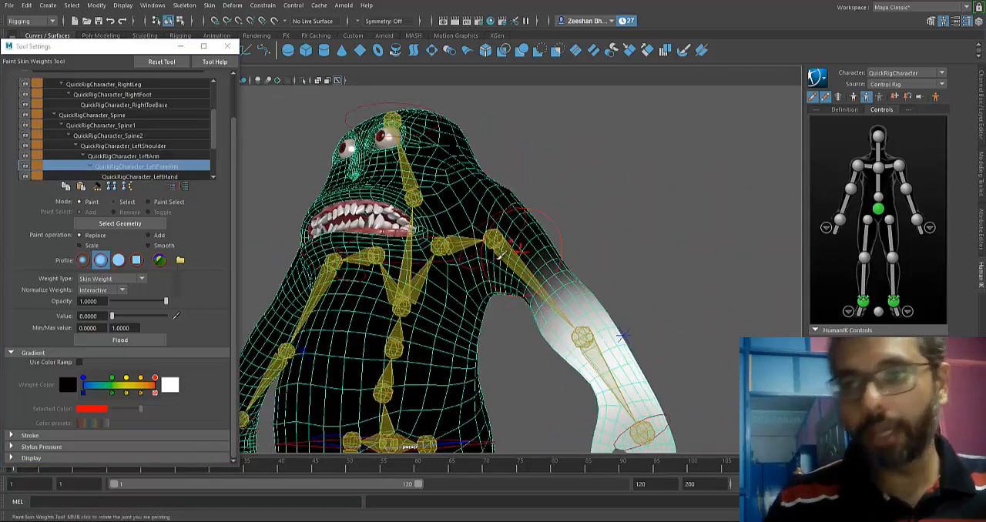
Examine the weights of the left hand, head, right shoulder and right arm influences on the mesh.
left_click(143, 177)
scroll(165, 158, "down", 3)
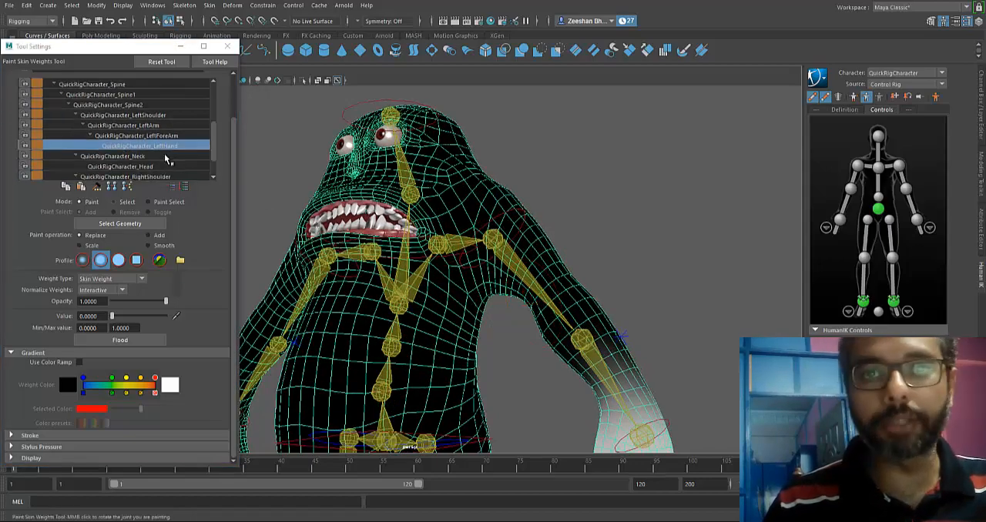
left_click(157, 167)
left_click(151, 176)
left_click_drag(331, 239, 462, 250, "alt")
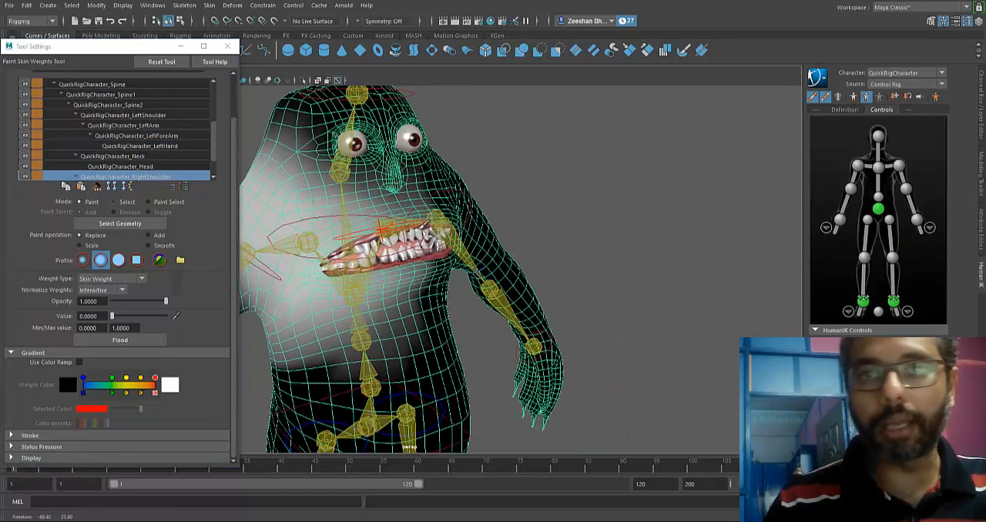
scroll(308, 214, "down", 3)
left_click_drag(308, 214, 362, 217, "alt")
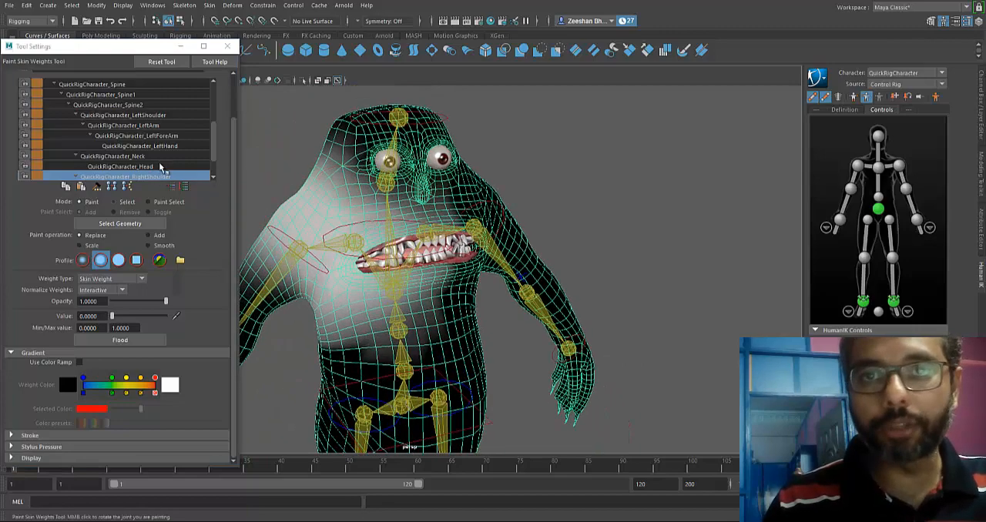
scroll(167, 163, "down", 1)
left_click(158, 176)
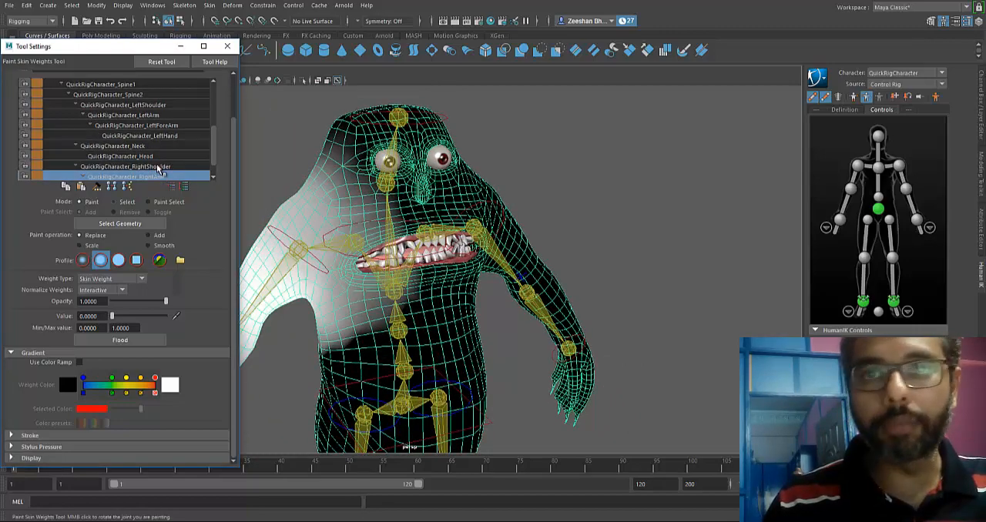
left_click(158, 166)
Select the QuickRigCharacter_LeftShoulder influence and erase its weights from the face, the lower torso and the opposite half of the back.
left_click(152, 105)
left_click_drag(459, 166, 496, 189, "alt")
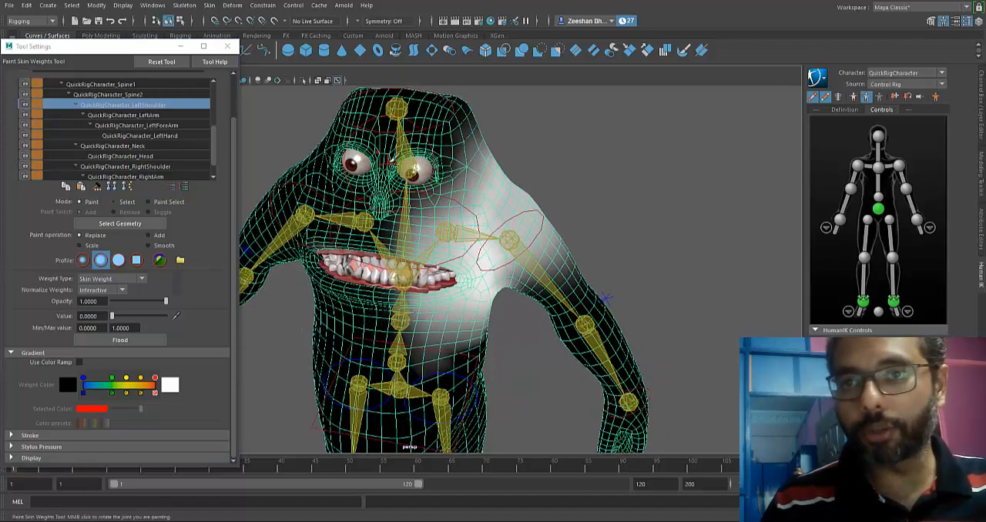
left_click_drag(412, 328, 327, 265, "alt")
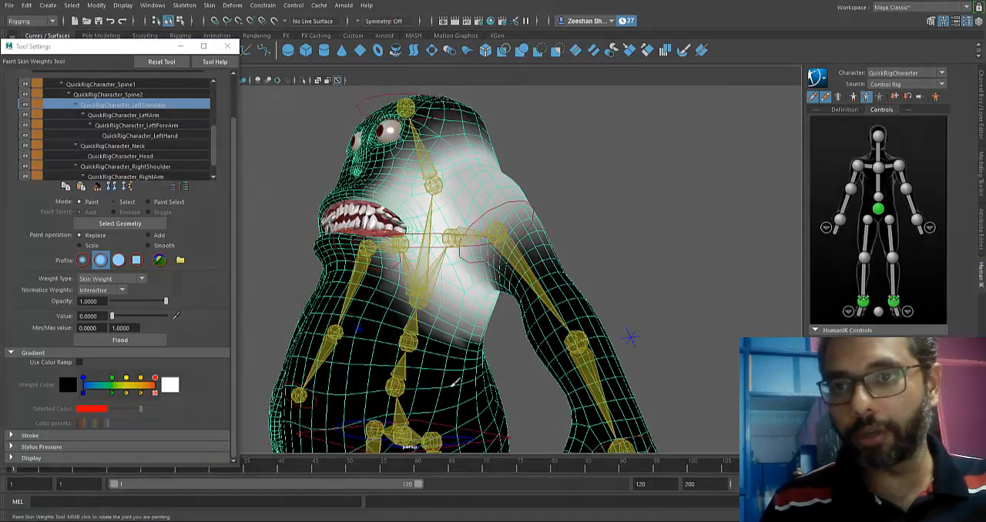
left_click_drag(457, 361, 440, 346, "alt")
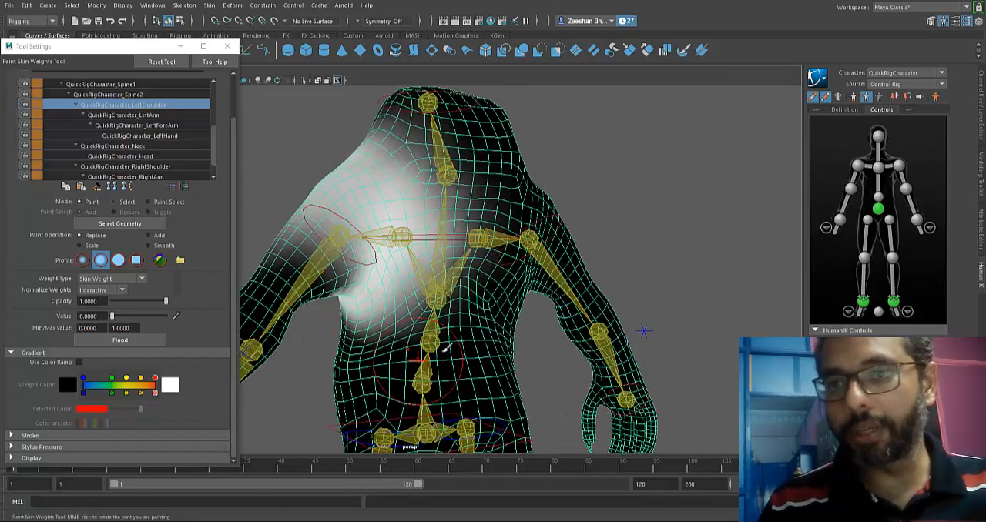
mouse_move(470, 311)
left_mouse_down()
mouse_move(429, 132)
mouse_move(518, 237)
left_mouse_up()
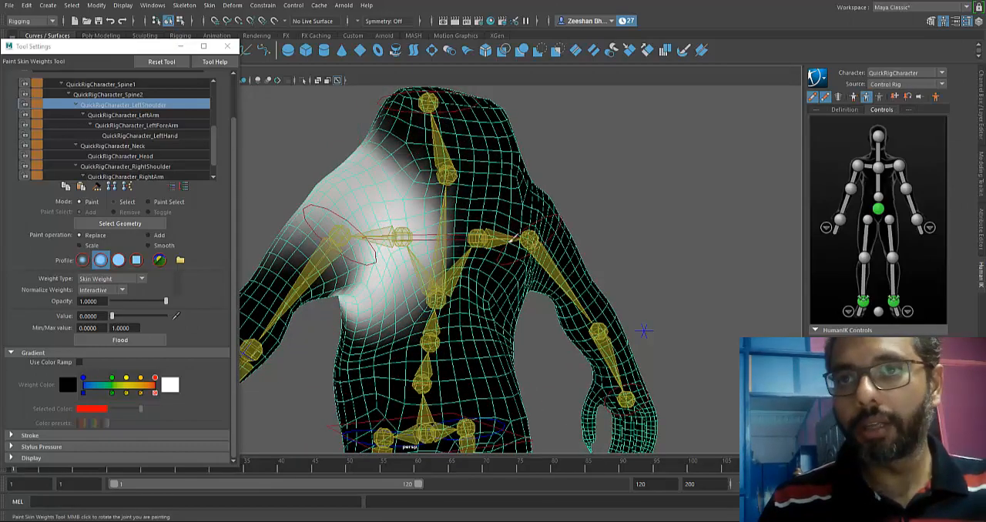
Erase the left shoulder's weights from the corner of the mouth, the cheek, the side of the head and the chest.
left_click_drag(348, 370, 486, 364, "alt")
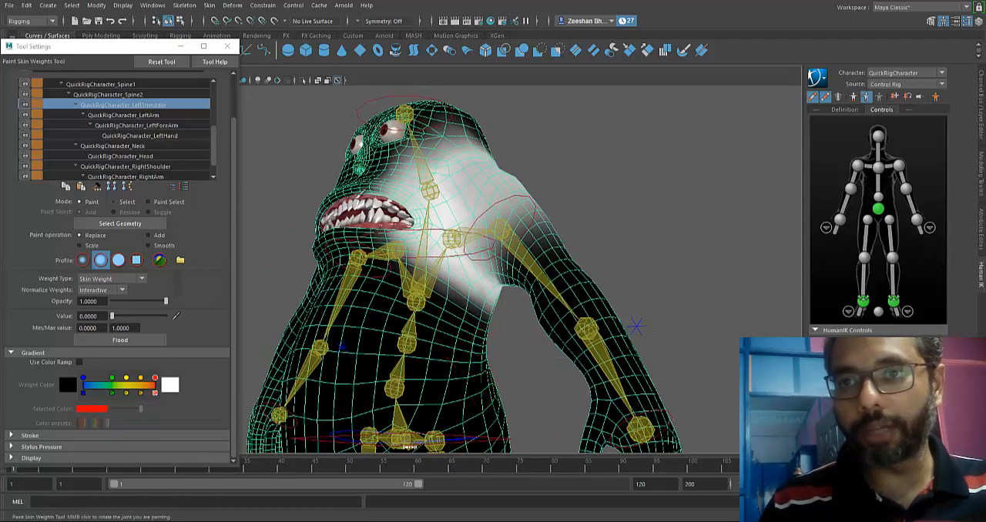
right_click_drag(397, 278, 402, 319, "alt")
middle_click_drag(403, 266, 423, 314, "alt")
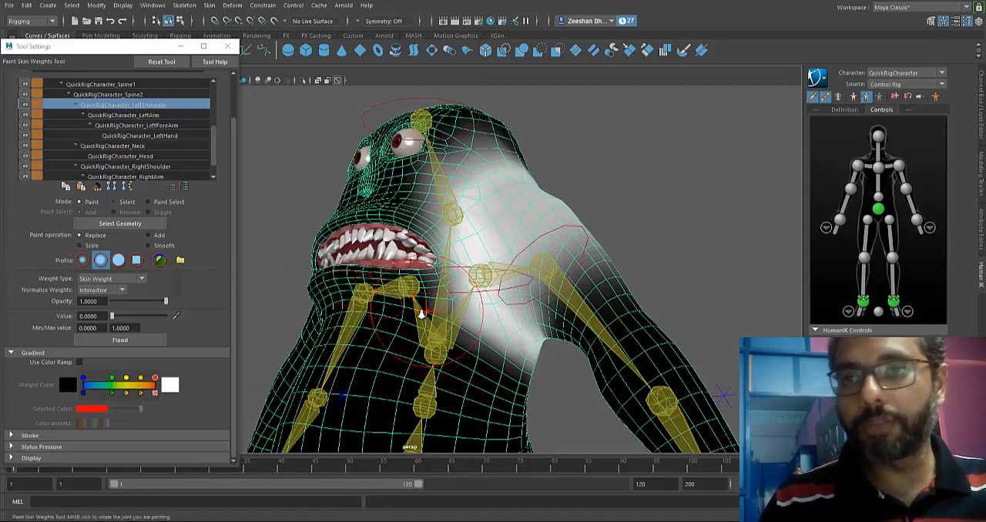
right_click_drag(422, 314, 435, 331, "alt")
left_click_drag(439, 268, 453, 261)
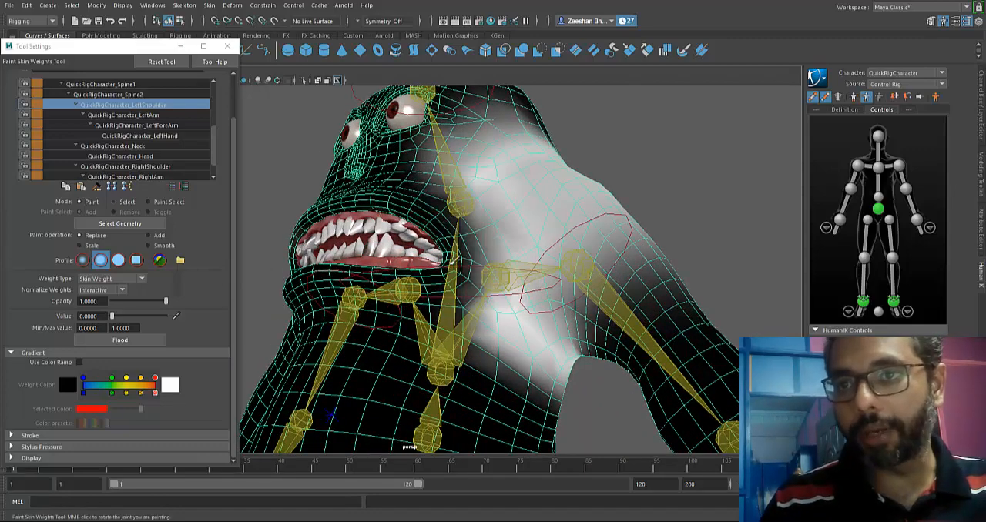
left_click_drag(433, 174, 402, 191, "alt")
middle_click_drag(402, 191, 412, 245, "alt")
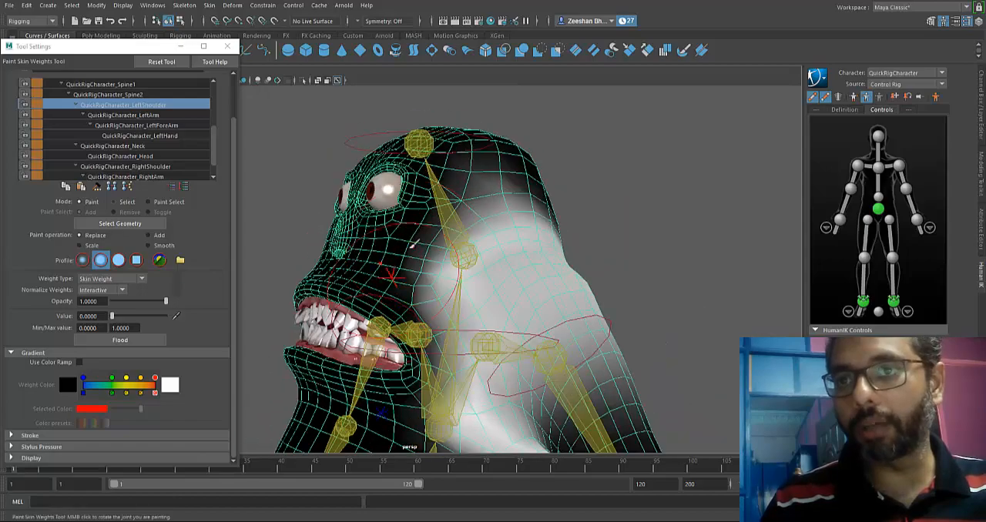
left_click_drag(479, 285, 466, 254, "alt")
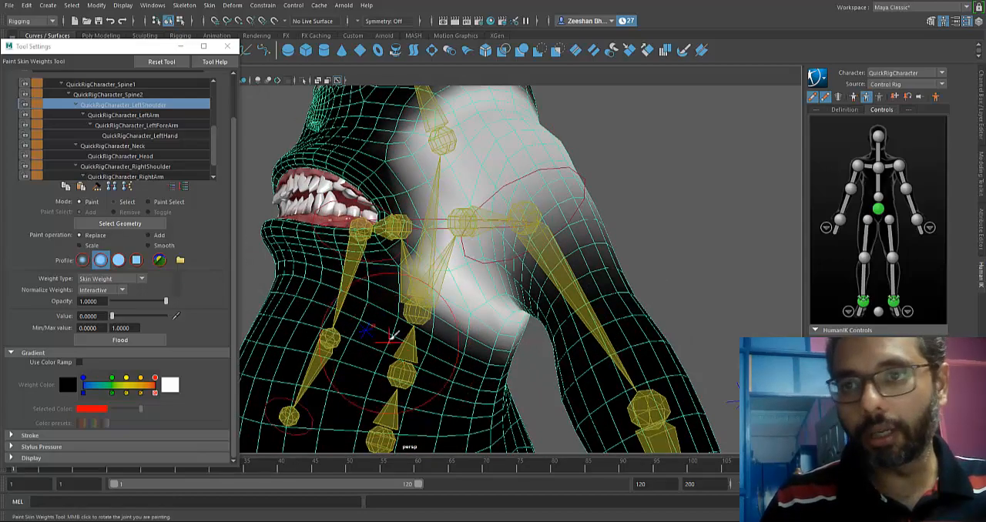
Erase the left shoulder's weights from the inner mouth surface and the area behind the teeth.
left_click_drag(391, 336, 455, 363, "alt")
right_click_drag(455, 363, 731, 390, "alt")
mouse_move(731, 389)
left_mouse_down("alt")
mouse_move(393, 332)
mouse_move(483, 337)
mouse_move(447, 308)
left_mouse_up("alt")
mouse_move(440, 269)
left_mouse_down()
mouse_move(451, 198)
mouse_move(408, 212)
mouse_move(374, 264)
mouse_move(574, 275)
left_mouse_up()
mouse_move(651, 212)
left_mouse_down()
mouse_move(508, 144)
mouse_move(444, 141)
left_mouse_up()
middle_click_drag(479, 156, 451, 238, "alt")
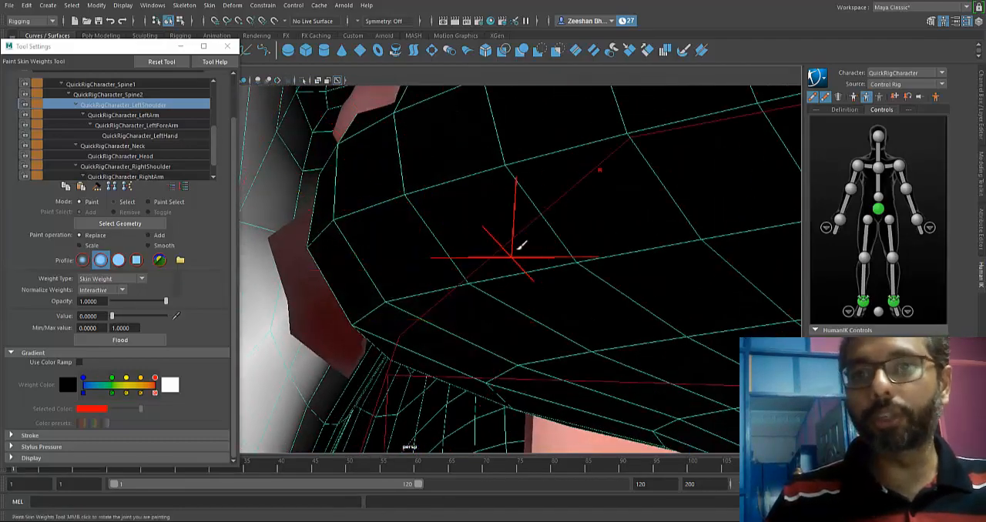
mouse_move(518, 249)
left_mouse_down("alt")
mouse_move(359, 217)
mouse_move(353, 273)
mouse_move(438, 354)
mouse_move(403, 306)
mouse_move(366, 306)
mouse_move(391, 326)
mouse_move(421, 303)
mouse_move(411, 290)
mouse_move(416, 300)
left_mouse_up("alt")
right_click_drag(416, 300, 541, 314, "alt")
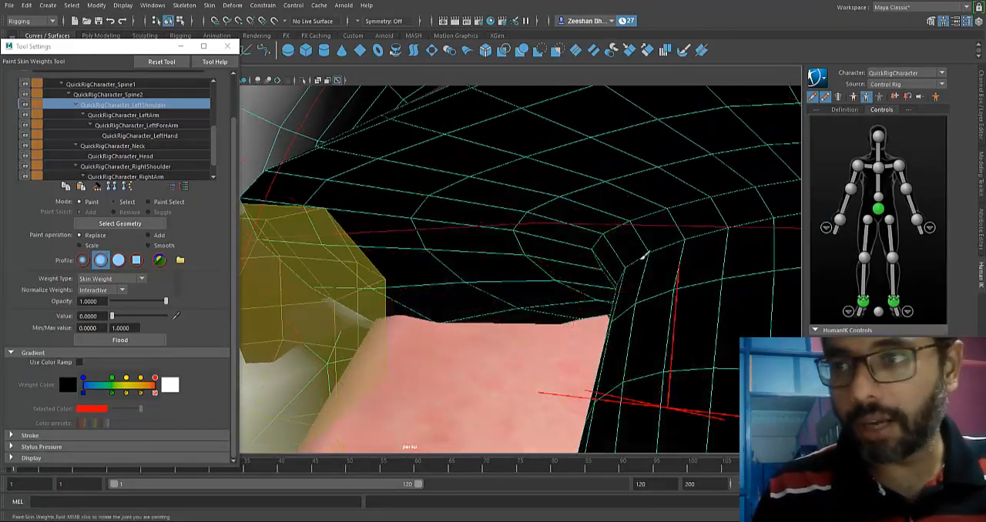
mouse_move(470, 261)
left_mouse_down("alt")
mouse_move(432, 246)
mouse_move(455, 236)
mouse_move(419, 200)
mouse_move(419, 189)
mouse_move(445, 190)
left_mouse_up("alt")
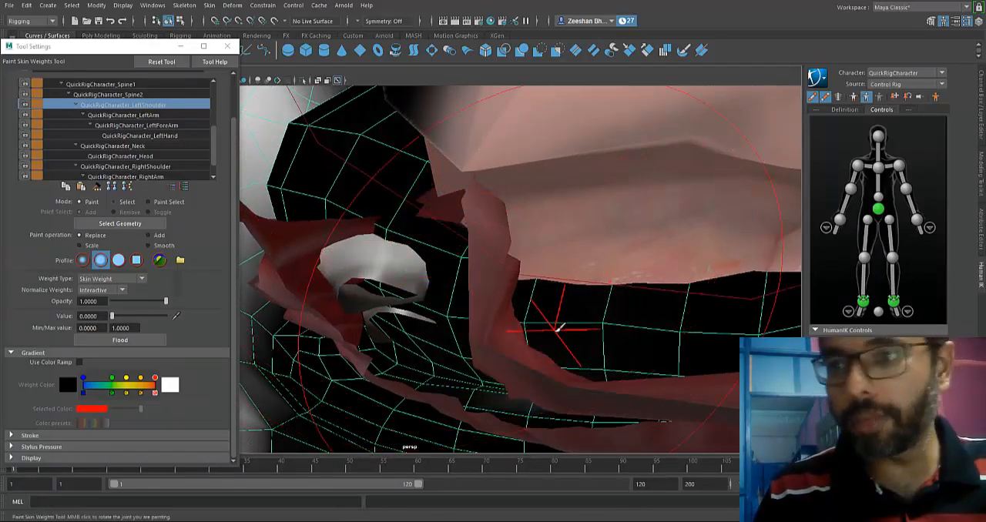
left_click_drag(450, 326, 405, 361, "alt")
right_click_drag(408, 357, 533, 305, "alt")
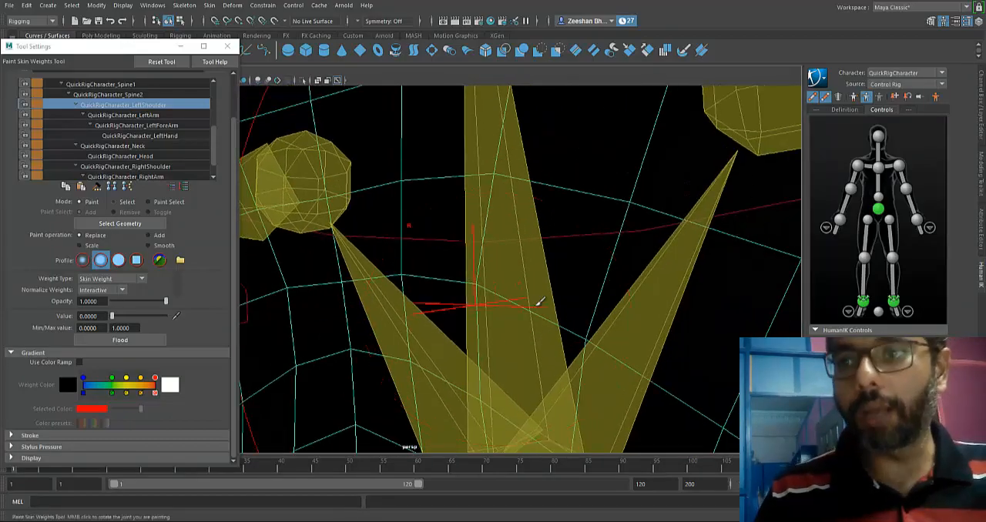
mouse_move(533, 305)
left_mouse_down("alt")
mouse_move(179, 335)
mouse_move(572, 283)
mouse_move(446, 248)
mouse_move(433, 204)
mouse_move(400, 231)
mouse_move(367, 232)
left_mouse_up("alt")
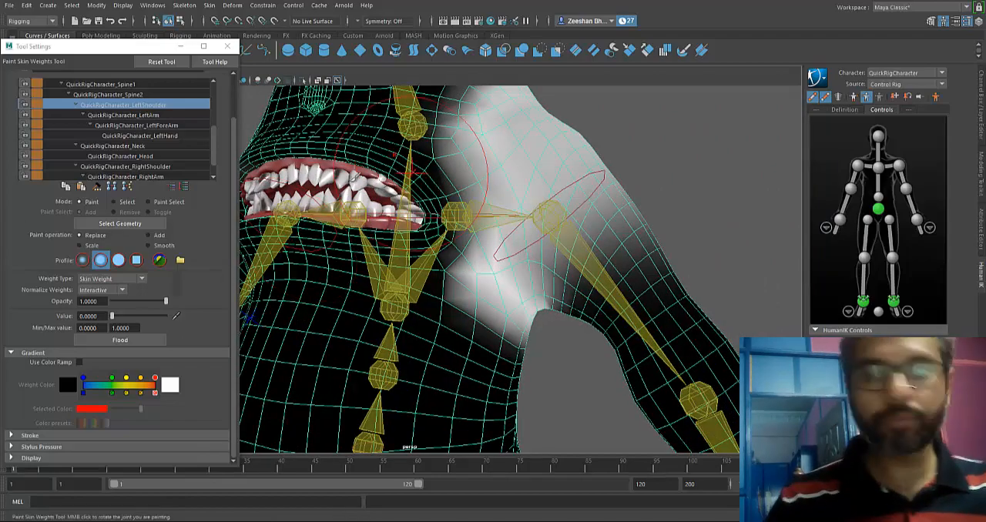
Select the QuickRigCharacter_RightShoulder influence and erase its weights from the middle of the face, the mouth area and the belly.
left_click(155, 166)
middle_click_drag(329, 237, 389, 306, "alt")
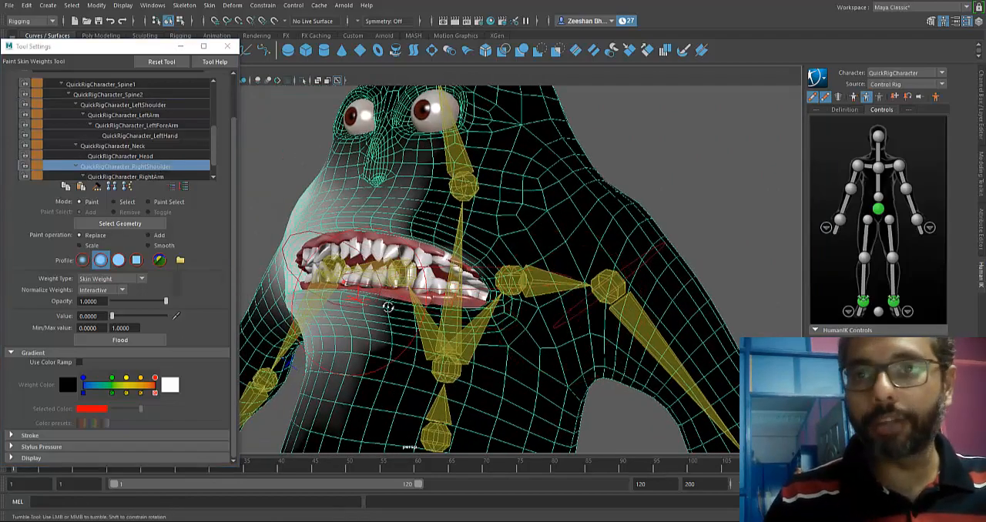
left_click_drag(389, 306, 500, 337, "alt")
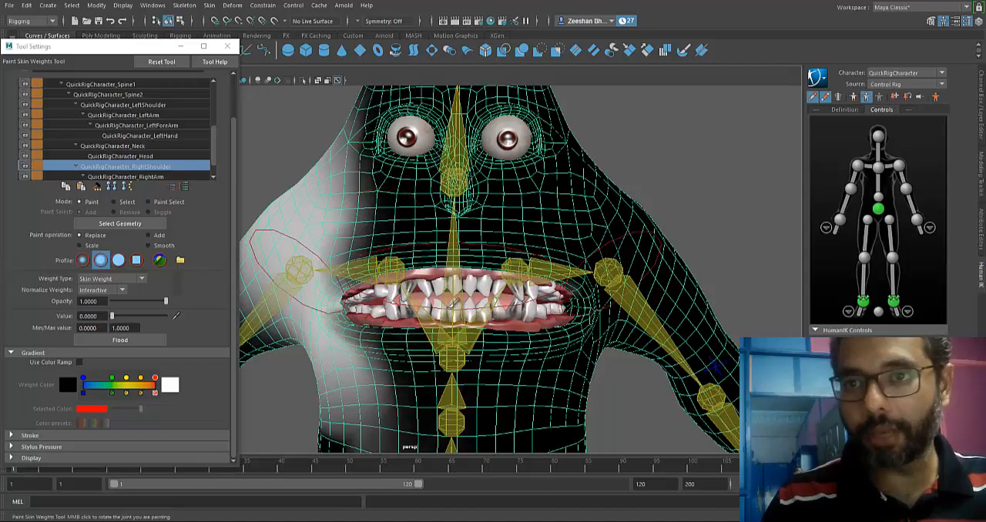
mouse_move(454, 301)
left_mouse_down("alt")
mouse_move(431, 277)
mouse_move(440, 286)
mouse_move(467, 176)
mouse_move(328, 108)
mouse_move(420, 206)
left_mouse_up("alt")
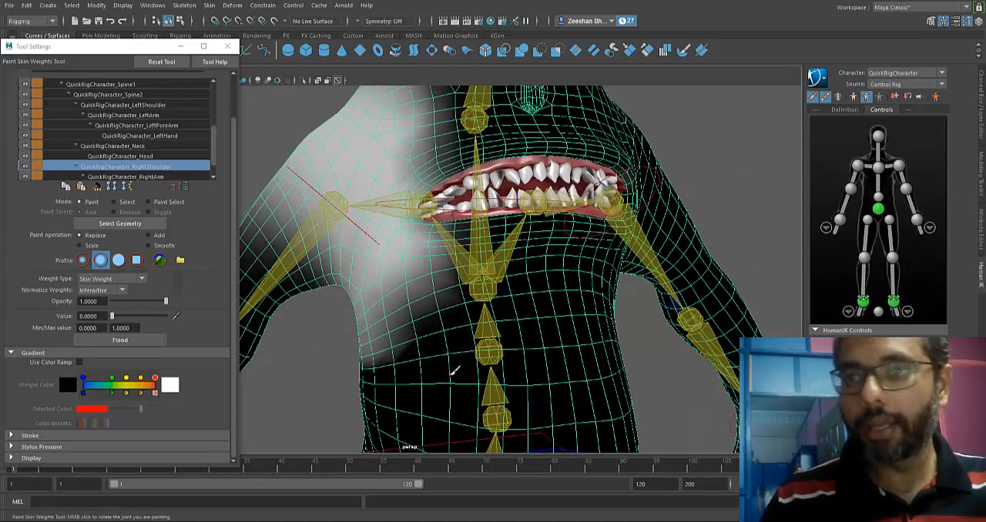
left_click_drag(300, 377, 399, 366, "alt")
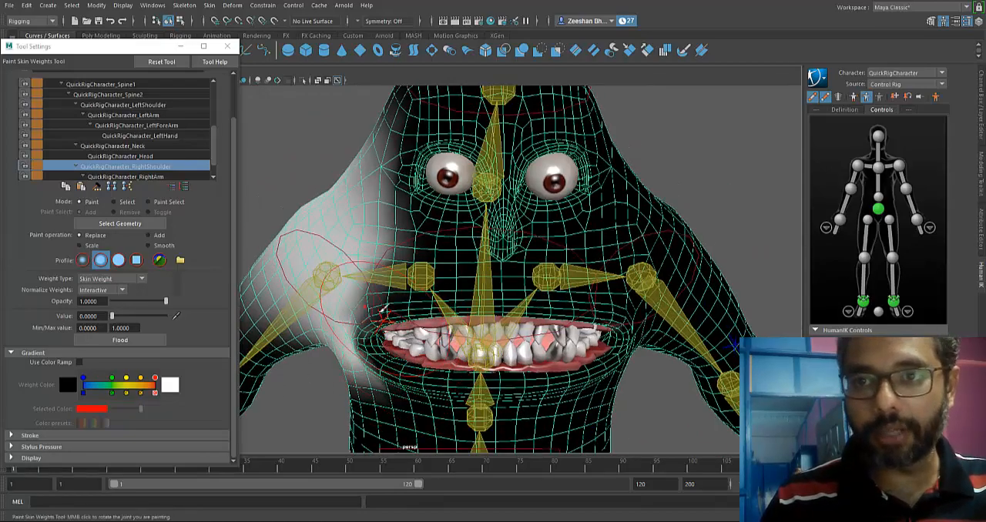
Erase the right shoulder's remaining weights from the cheek, the side of the head and the back around the spine.
left_click_drag(430, 349, 472, 353, "alt")
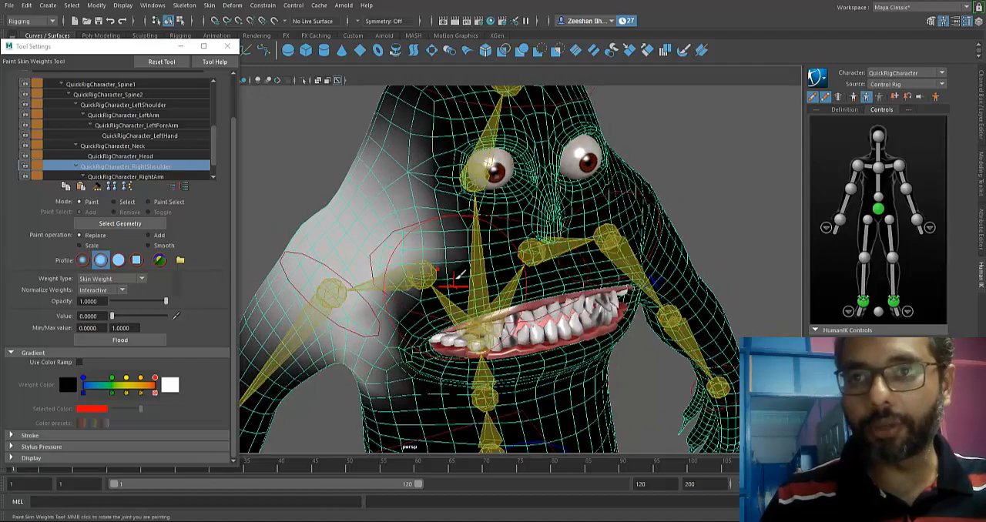
left_click_drag(487, 300, 446, 277, "alt")
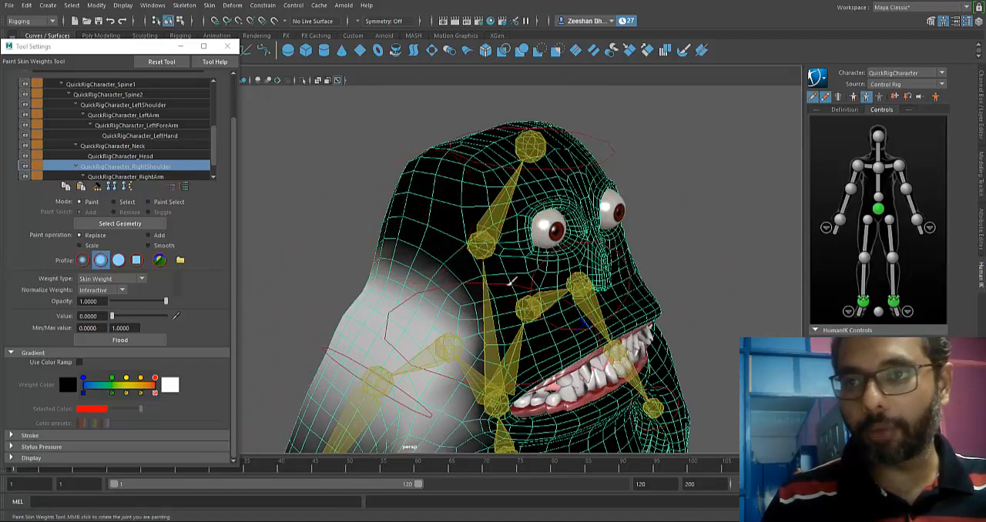
left_click_drag(531, 324, 456, 307, "alt")
mouse_move(378, 242)
left_mouse_down("alt")
mouse_move(663, 282)
mouse_move(705, 308)
left_mouse_up("alt")
left_click_drag(321, 380, 391, 357, "alt")
middle_click_drag(336, 355, 332, 262, "alt")
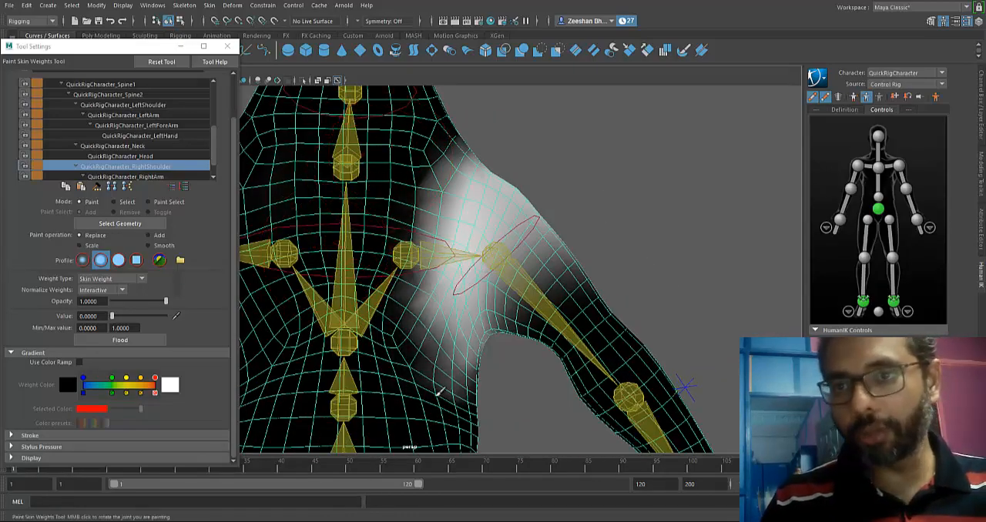
left_click_drag(402, 259, 158, 191, "alt")
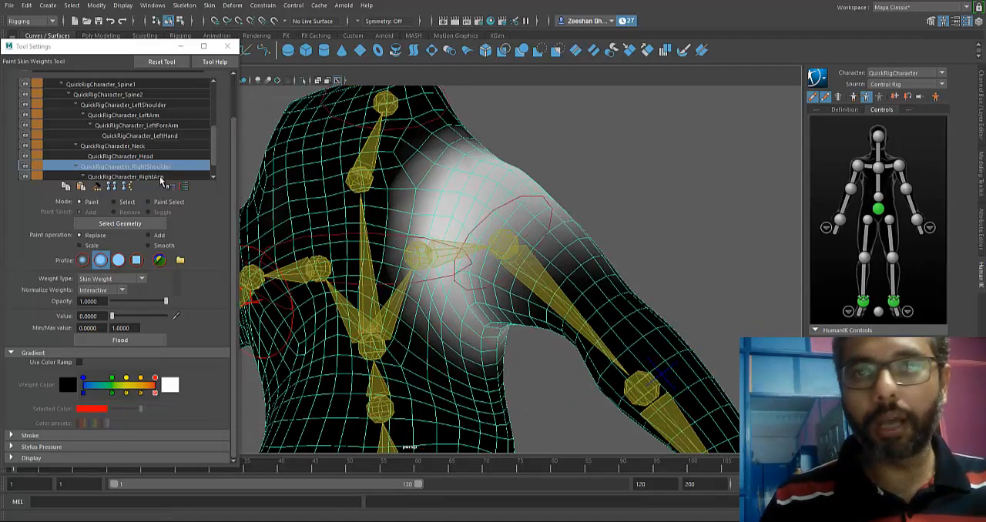
Select the QuickRigCharacter_RightArm influence and erase its weights from the upper back, the cheek and the upper lip area.
left_click(162, 178)
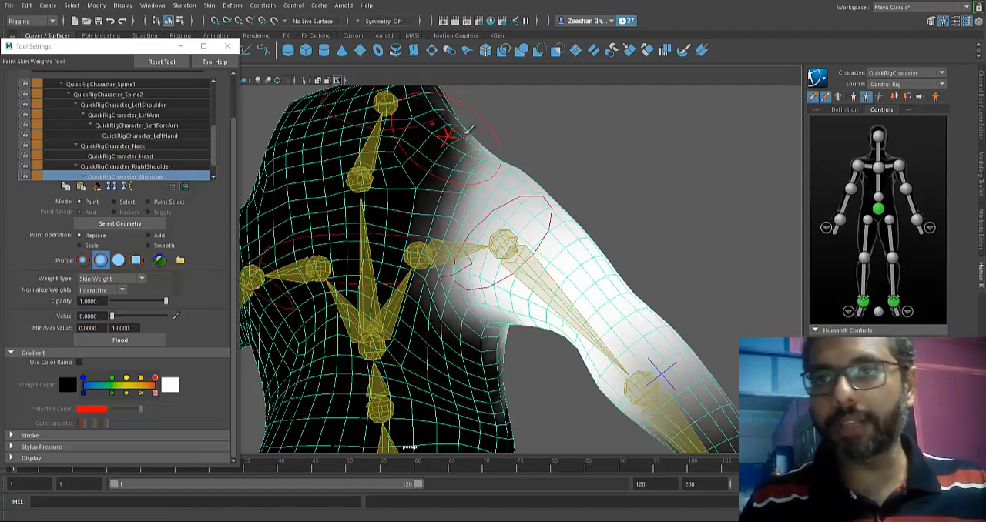
left_click_drag(428, 121, 462, 185, "alt")
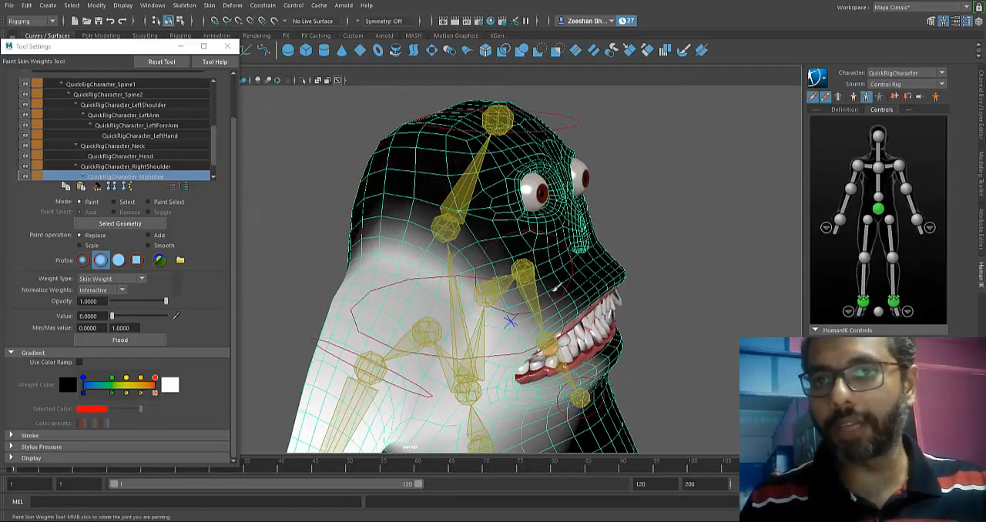
mouse_move(555, 289)
left_mouse_down()
mouse_move(559, 278)
mouse_move(548, 286)
left_mouse_up()
mouse_move(549, 286)
left_mouse_down()
mouse_move(566, 323)
mouse_move(539, 339)
left_mouse_up()
left_click_drag(556, 304, 541, 249, "alt")
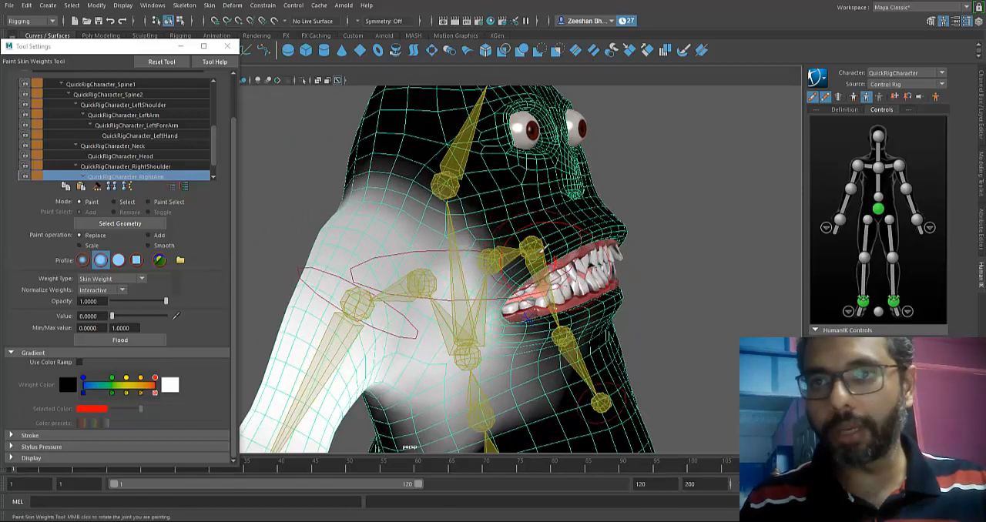
Erase the right arm's weights from the side of the neck, the jaw, the chest and the torso below the armpit.
mouse_move(454, 177)
left_mouse_down()
mouse_move(400, 170)
mouse_move(487, 254)
left_mouse_up()
left_click_drag(486, 216, 439, 174)
left_click_drag(500, 385, 514, 377)
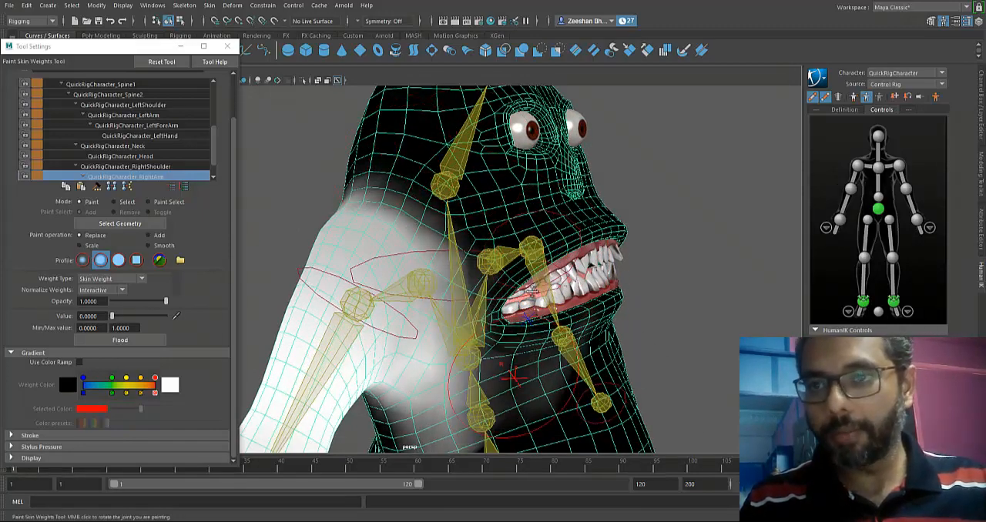
left_click_drag(529, 292, 539, 334, "alt")
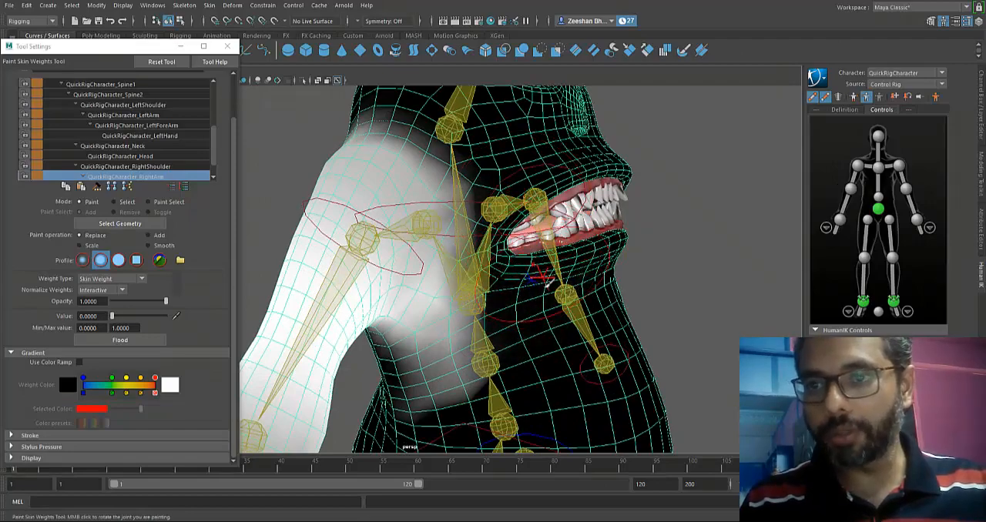
left_click_drag(516, 288, 268, 334, "alt")
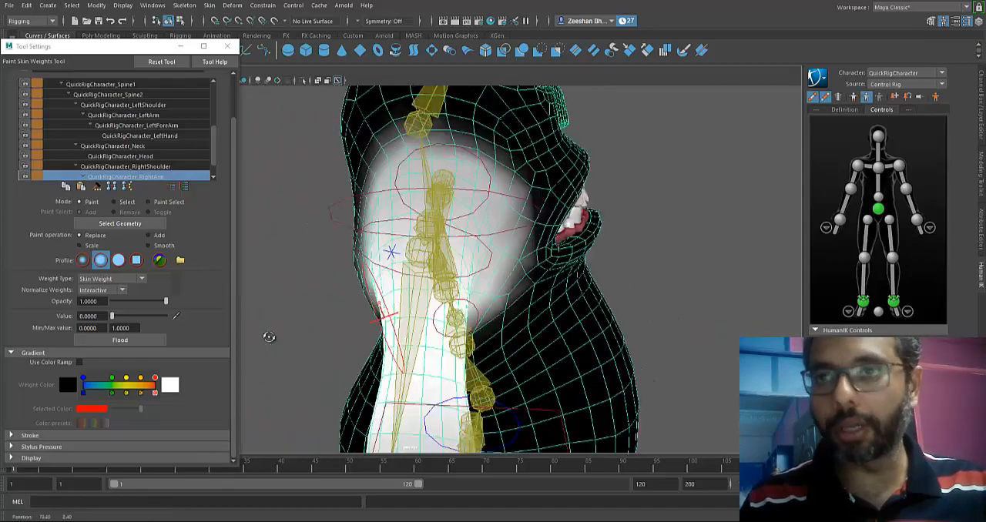
Erase the right arm's weights from the corner of the mouth and the inner mouth surface.
left_click_drag(609, 323, 493, 308, "alt")
right_click_drag(492, 308, 524, 309, "alt")
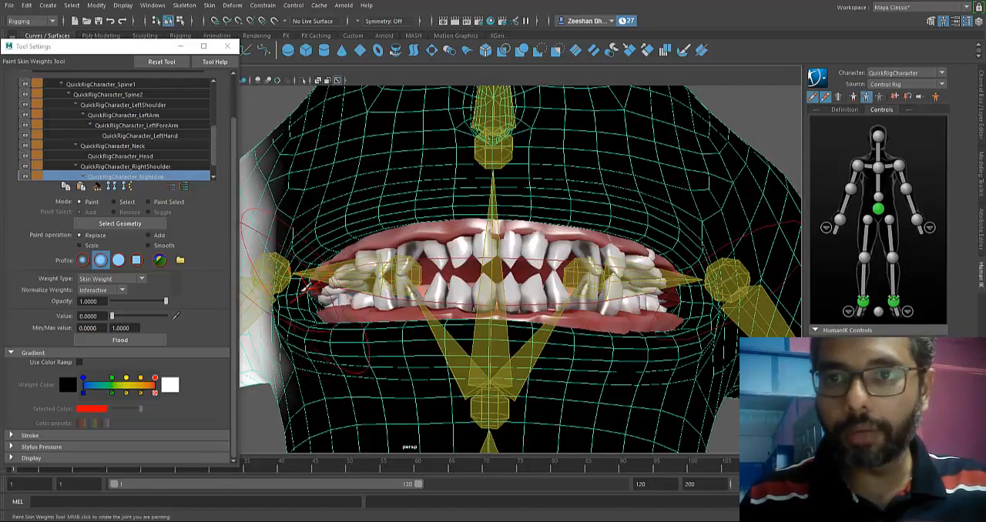
right_click_drag(356, 352, 541, 378, "alt")
left_click_drag(542, 378, 668, 414, "alt")
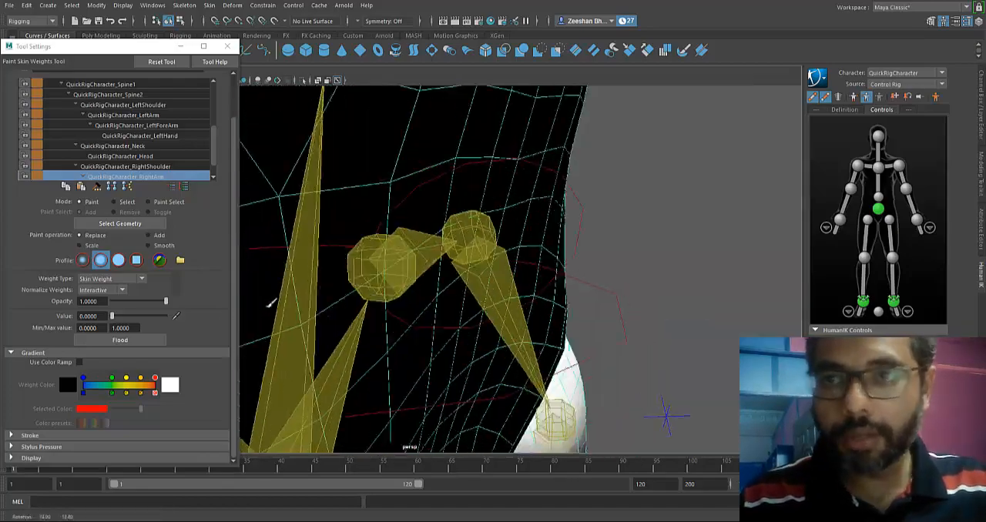
right_click_drag(669, 413, 743, 377, "alt")
left_click_drag(574, 281, 784, 182, "alt")
middle_click_drag(410, 284, 583, 326, "alt")
right_click_drag(583, 326, 611, 314, "alt")
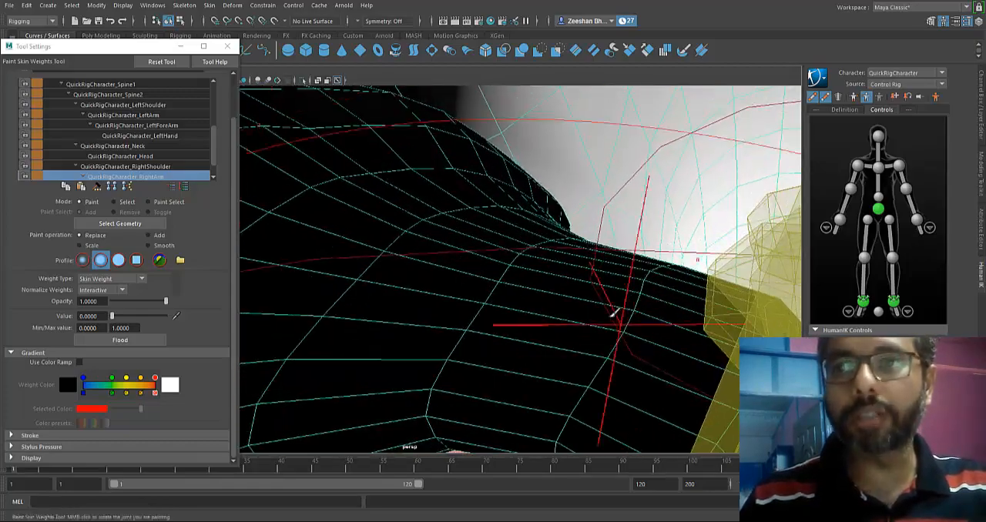
Erase the right arm's remaining weights from the lip edges, the skin beside the mouth corner and the inside of the mouth.
left_click_drag(611, 314, 346, 269, "alt")
middle_click_drag(346, 269, 324, 245, "alt")
left_click_drag(325, 245, 347, 254, "alt")
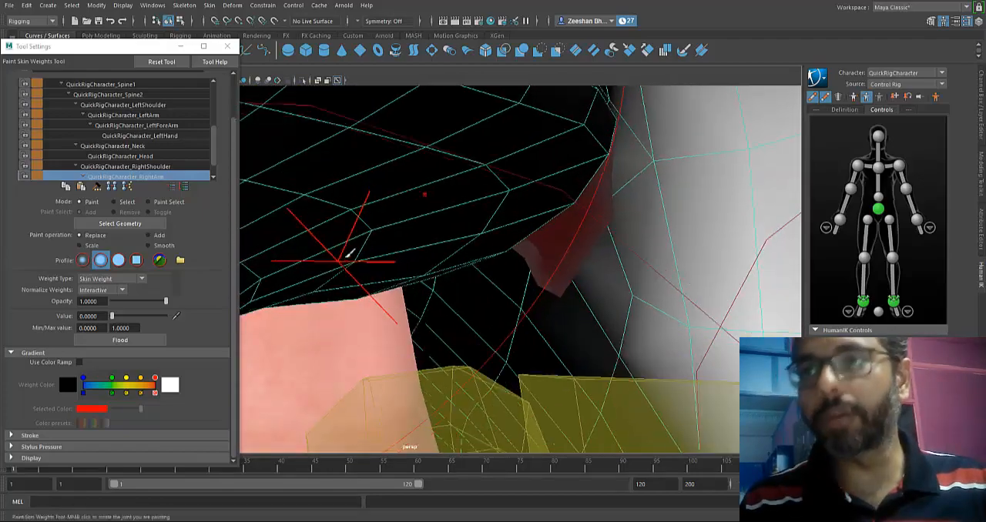
middle_click_drag(347, 253, 418, 316, "alt")
left_click_drag(418, 316, 600, 152, "alt")
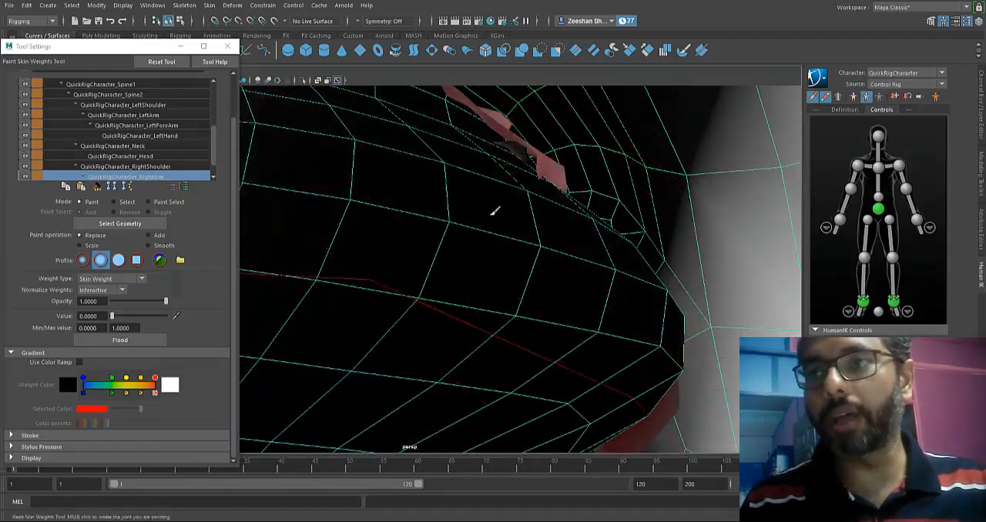
left_click_drag(495, 211, 489, 316, "alt")
left_click_drag(382, 206, 370, 107, "alt")
left_click_drag(390, 158, 526, 241, "alt")
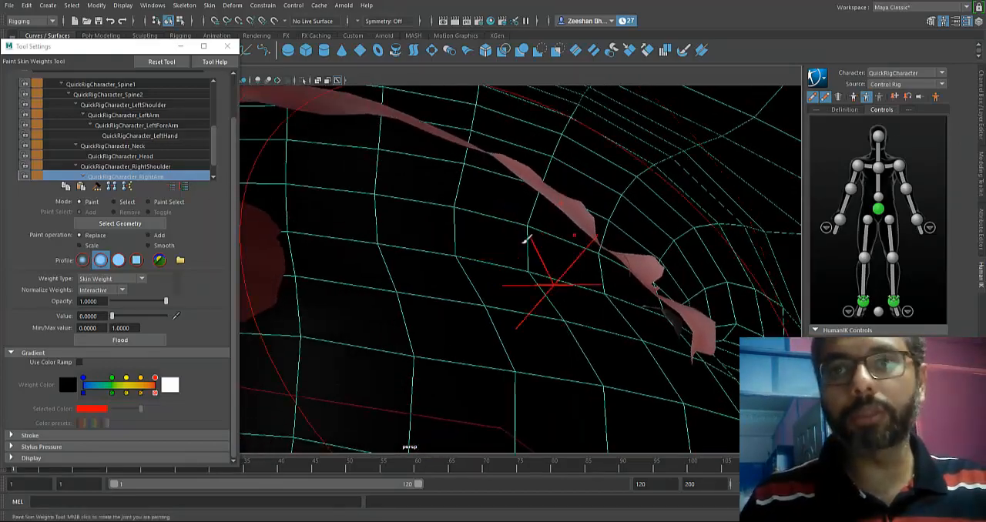
left_click_drag(308, 146, 336, 133, "alt")
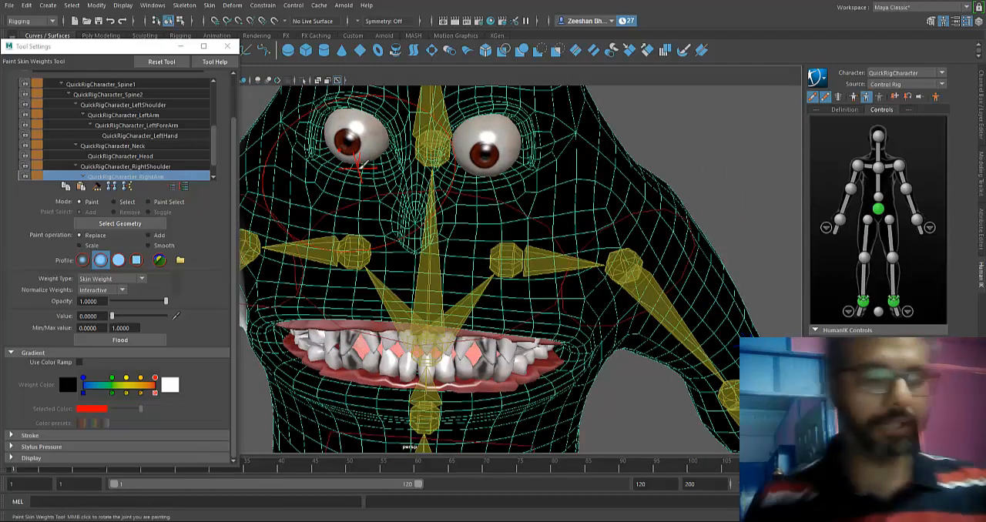
left_click_drag(423, 317, 454, 330, "alt")
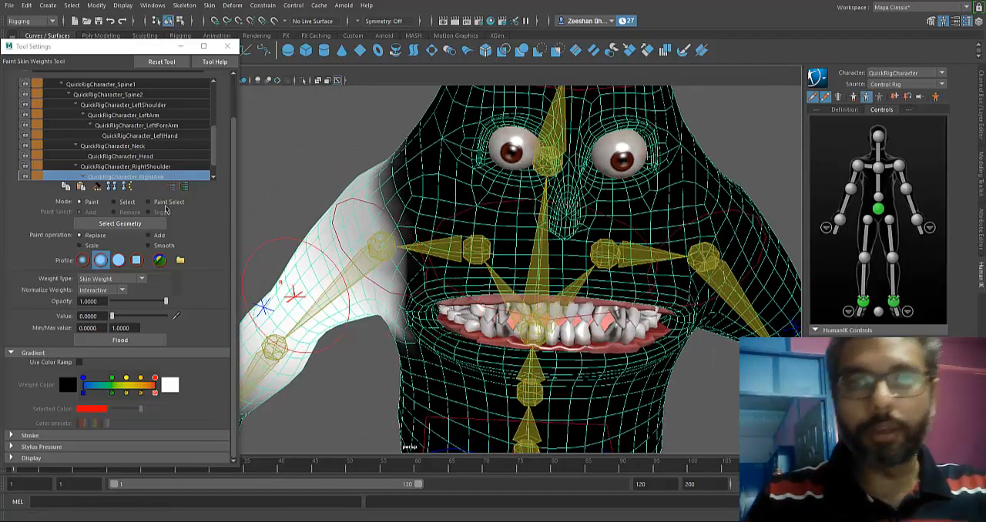
Review the weights of the QuickRigCharacter_RightShoulder, RightArm and RightForeArm influences around the shoulder and armpit.
scroll(157, 172, "down", 1)
left_click(156, 178)
left_click_drag(361, 227, 438, 250, "alt")
left_click(163, 155)
left_click_drag(347, 231, 487, 223, "alt")
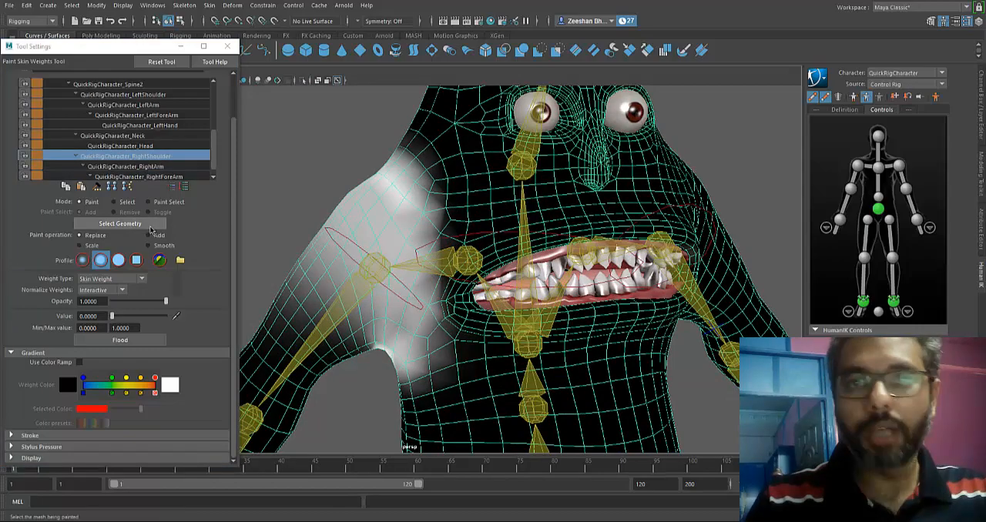
left_click(149, 168)
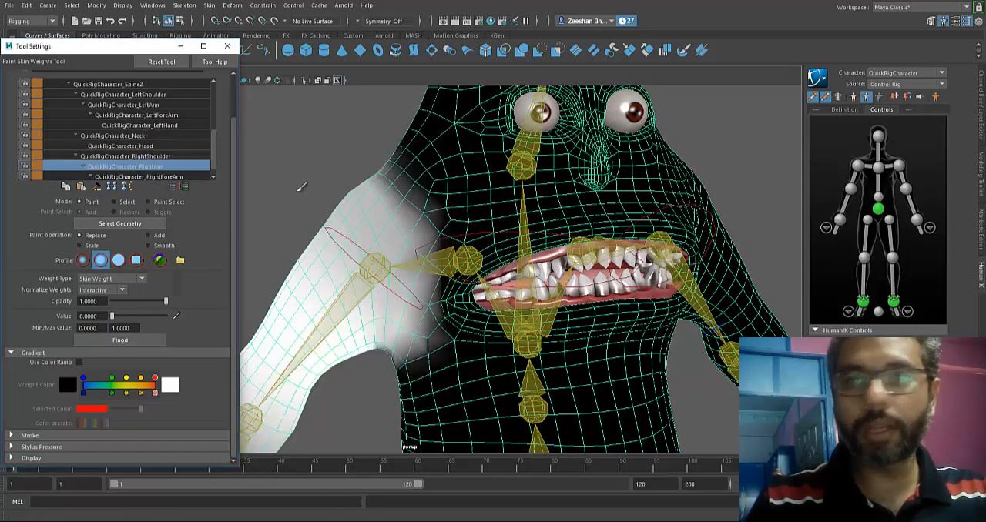
left_click_drag(308, 195, 383, 233, "alt")
middle_click_drag(448, 345, 493, 240, "alt")
left_click_drag(499, 230, 462, 369, "alt")
scroll(178, 148, "down", 1)
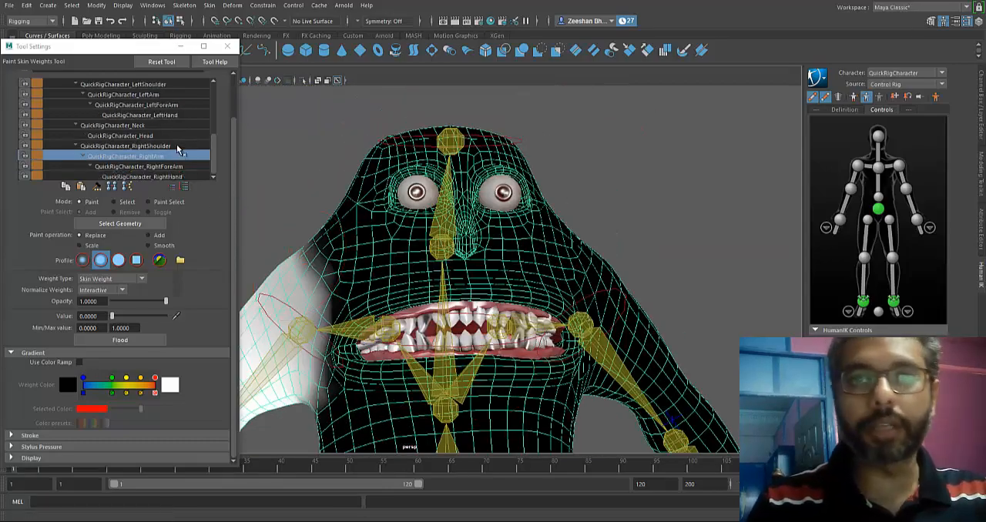
left_click(191, 176)
scroll(185, 162, "up", 6)
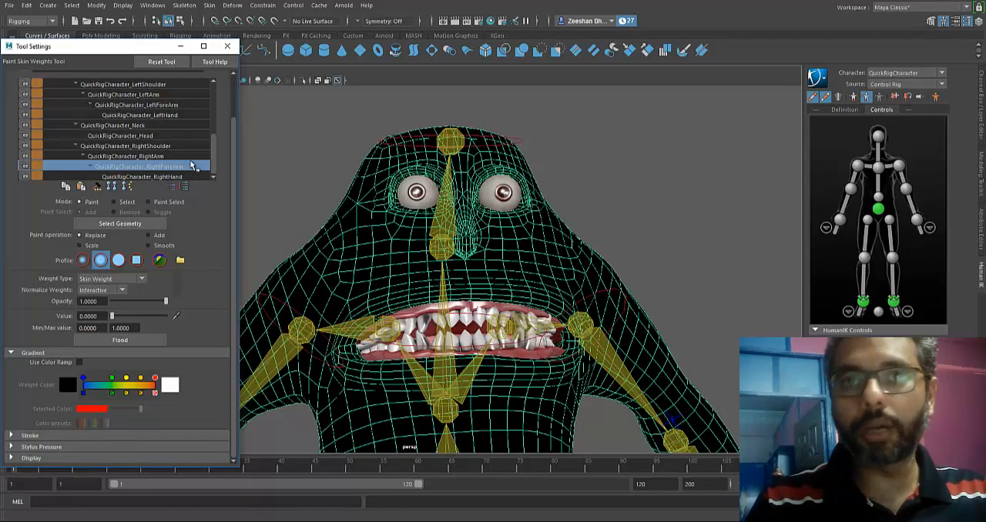
scroll(172, 148, "down", 5)
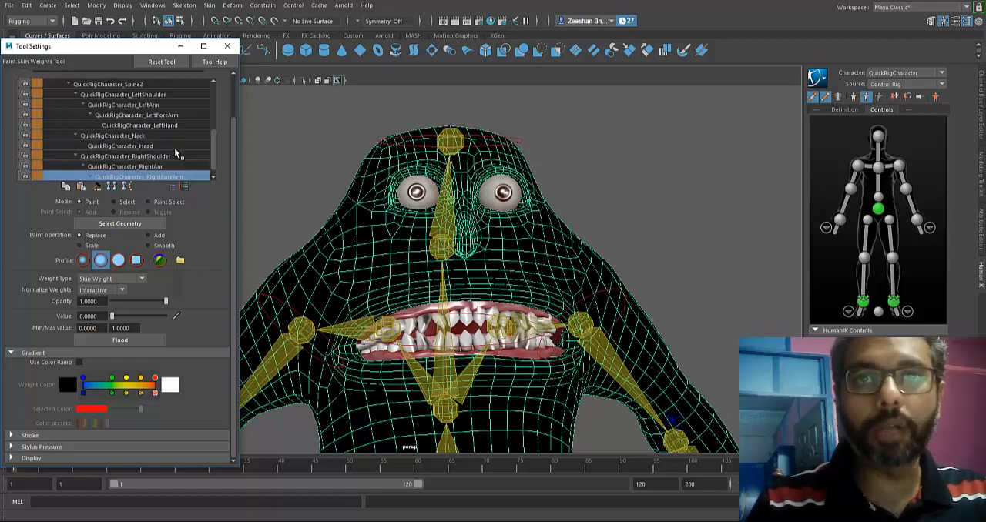
Select the QuickRigCharacter_Head influence and paint it with a Replace value of 1 over the face and the sides and back of the head.
left_click(162, 145)
left_click_drag(444, 217, 475, 248, "alt")
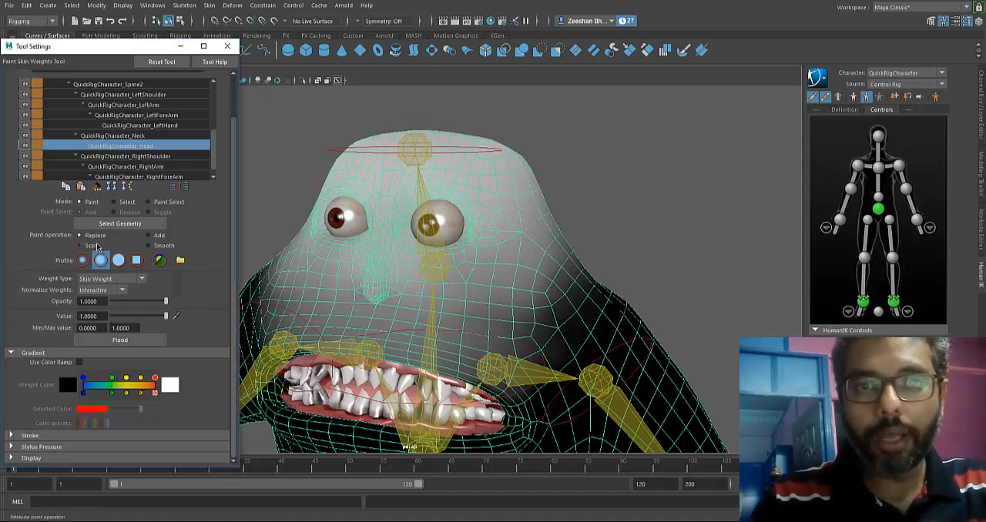
middle_click_drag(460, 207, 466, 283, "alt")
mouse_move(466, 283)
left_mouse_down()
mouse_move(456, 301)
mouse_move(358, 287)
mouse_move(453, 306)
mouse_move(423, 319)
mouse_move(464, 324)
mouse_move(523, 301)
mouse_move(476, 274)
mouse_move(442, 306)
left_mouse_up()
mouse_move(442, 307)
left_mouse_down()
mouse_move(467, 246)
mouse_move(410, 197)
mouse_move(454, 239)
left_mouse_up()
left_click_drag(454, 239, 387, 265, "alt")
mouse_move(386, 265)
left_mouse_down()
mouse_move(506, 277)
mouse_move(369, 270)
mouse_move(402, 261)
mouse_move(434, 301)
mouse_move(458, 297)
mouse_move(327, 308)
mouse_move(464, 326)
mouse_move(590, 286)
mouse_move(475, 264)
mouse_move(594, 291)
left_mouse_up()
mouse_move(262, 169)
left_mouse_down("alt")
mouse_move(456, 192)
mouse_move(293, 275)
mouse_move(535, 266)
left_mouse_up("alt")
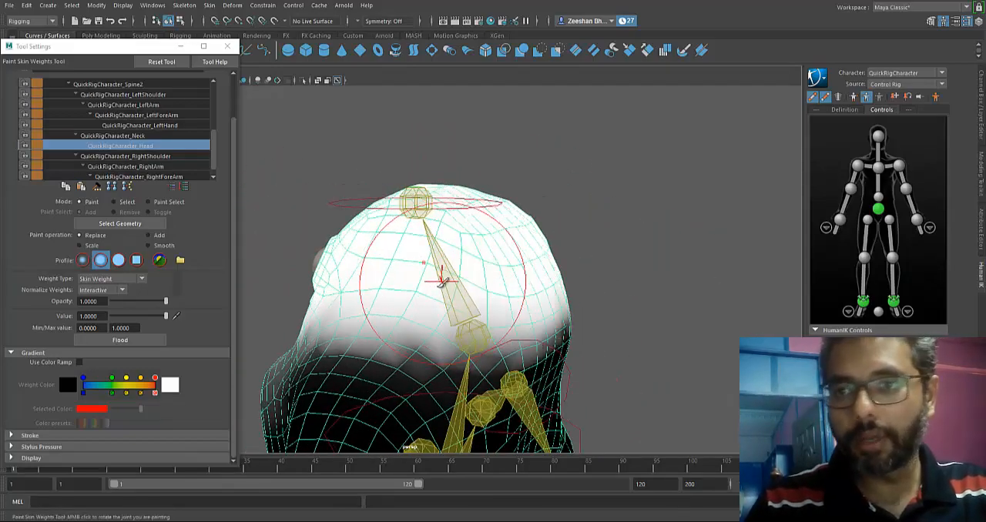
mouse_move(442, 281)
left_mouse_down("alt")
mouse_move(408, 294)
mouse_move(524, 279)
left_mouse_up("alt")
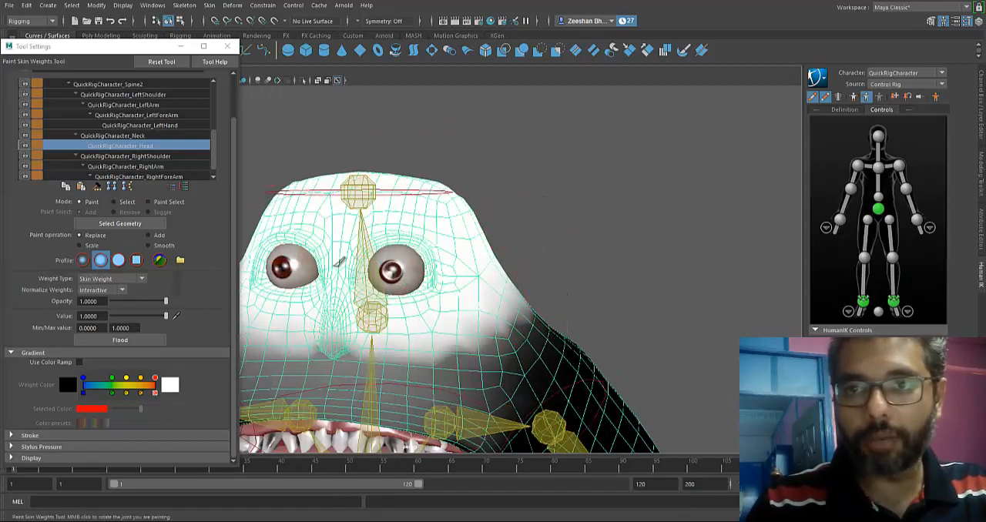
mouse_move(304, 244)
left_mouse_down("alt")
mouse_move(408, 255)
mouse_move(378, 259)
mouse_move(402, 270)
mouse_move(378, 281)
left_mouse_up("alt")
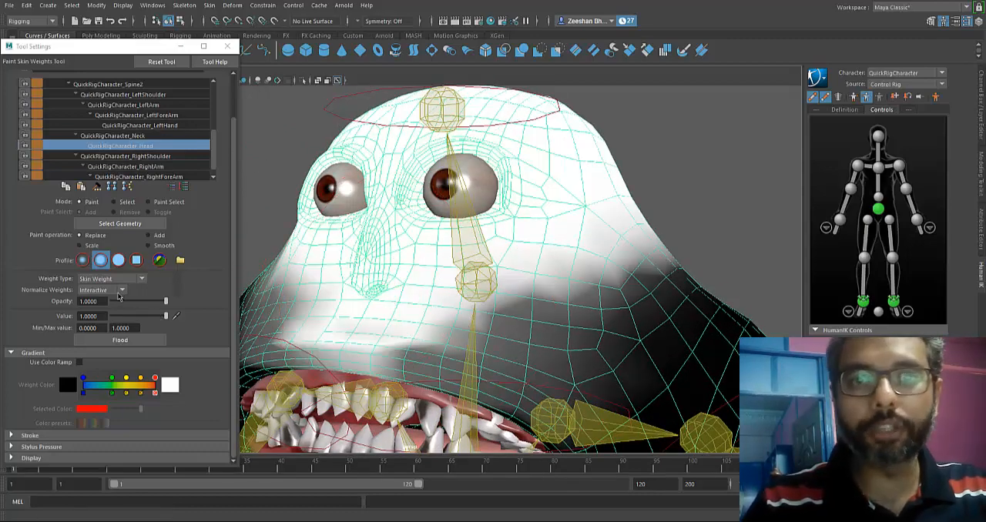
Smooth the border of the head's weights across the cheeks, the back of the neck and the area above the mouth.
left_click(160, 245)
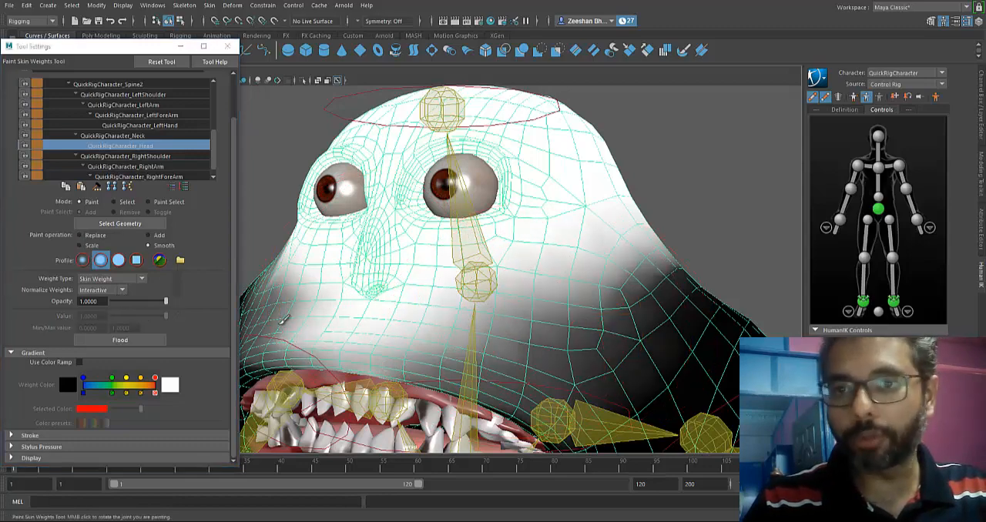
left_click_drag(466, 344, 545, 221, "alt")
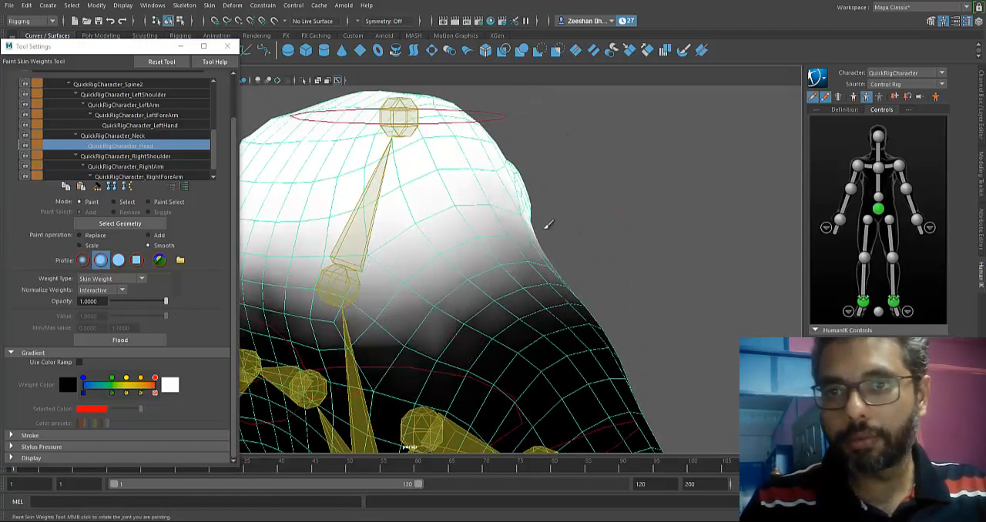
left_click_drag(323, 282, 231, 302, "alt")
left_click_drag(444, 286, 566, 302, "alt")
left_click_drag(373, 305, 472, 231, "alt")
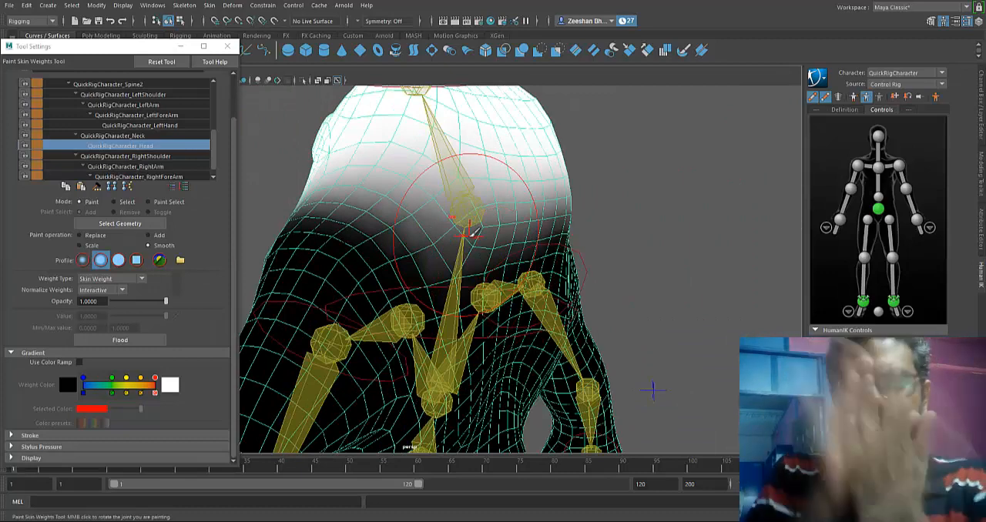
left_click_drag(471, 231, 542, 229, "alt")
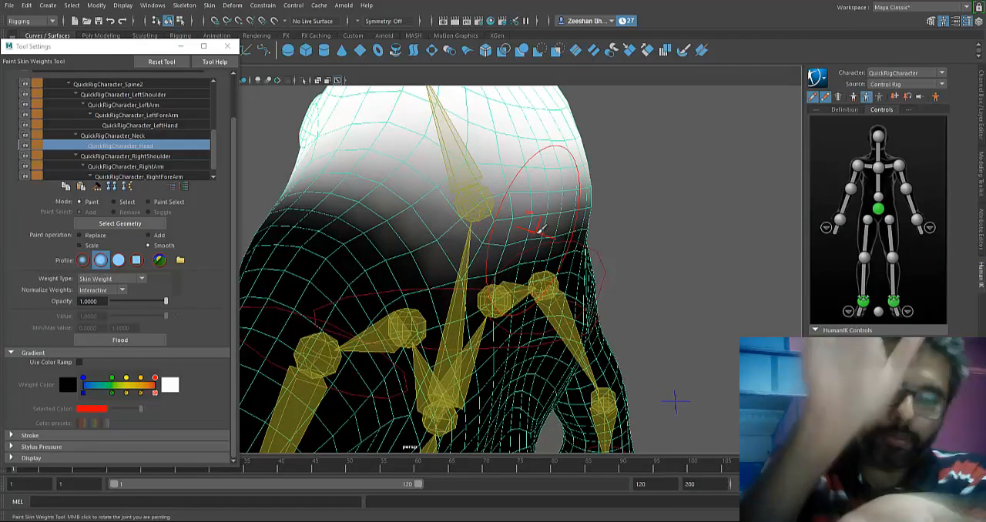
left_click_drag(469, 296, 654, 312, "alt")
middle_click_drag(361, 297, 521, 249, "alt")
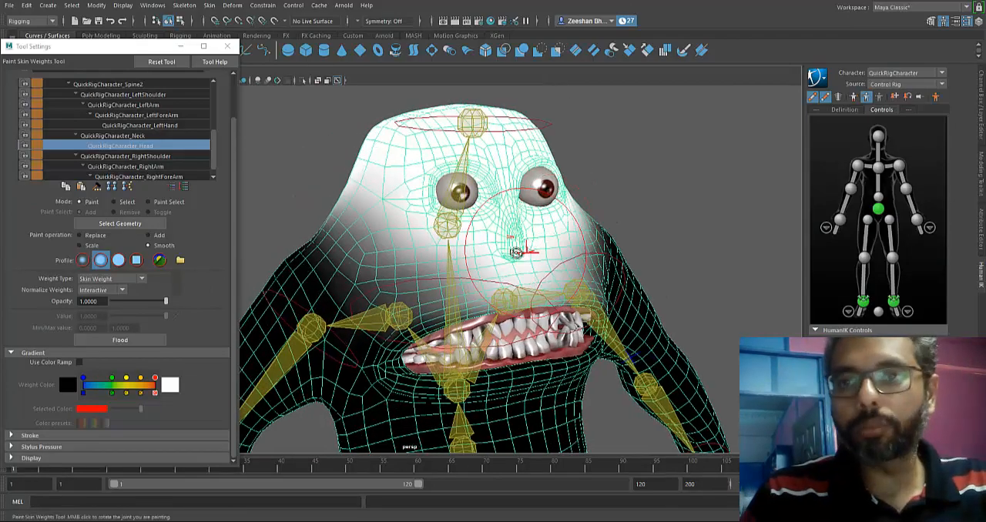
mouse_move(522, 249)
left_mouse_down("alt")
mouse_move(451, 271)
mouse_move(512, 281)
mouse_move(566, 320)
mouse_move(705, 319)
mouse_move(527, 322)
mouse_move(639, 324)
mouse_move(508, 189)
left_mouse_up("alt")
Compare the neck influence, then reselect the head influence and paint it over the top of the head with a Replace value of 1.
left_click(129, 137)
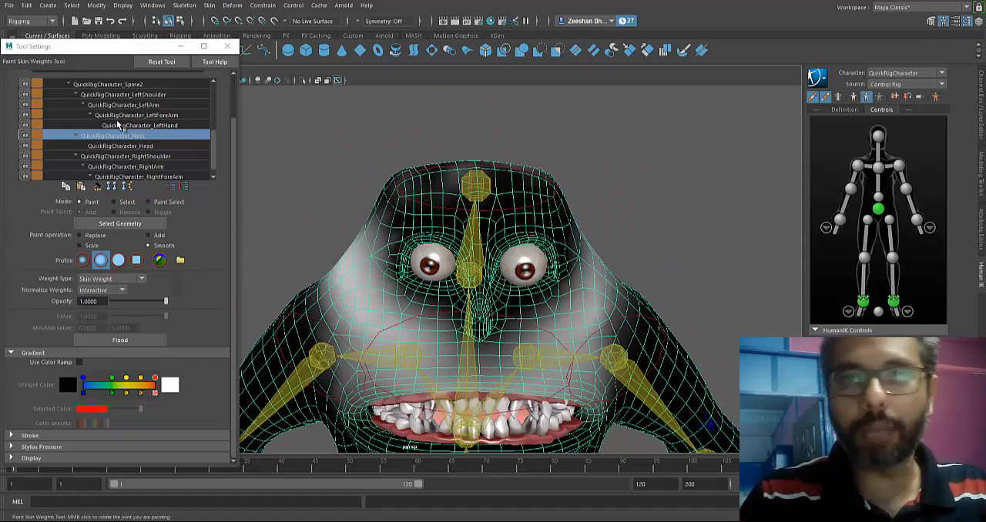
left_click(136, 145)
left_click_drag(539, 208, 472, 227, "alt")
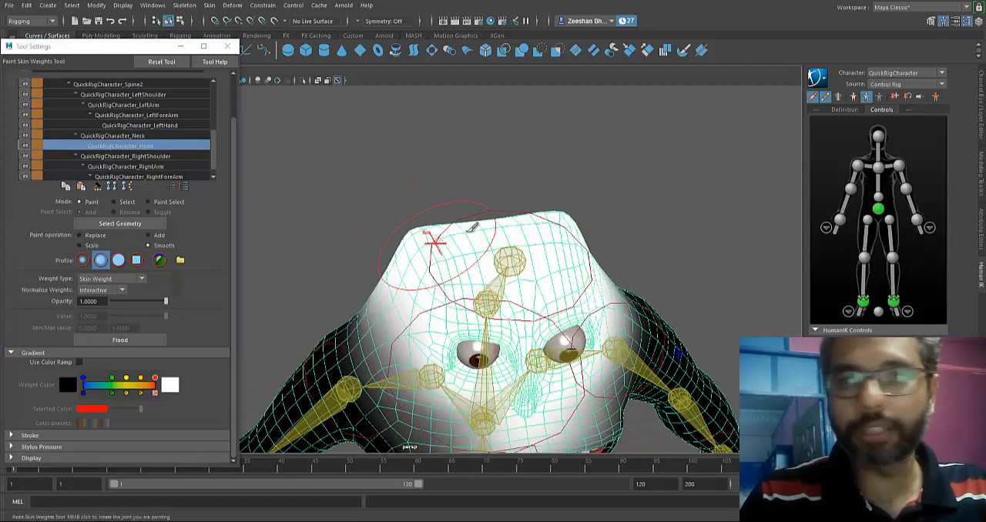
left_click(92, 236)
left_click_drag(456, 214, 445, 279, "alt")
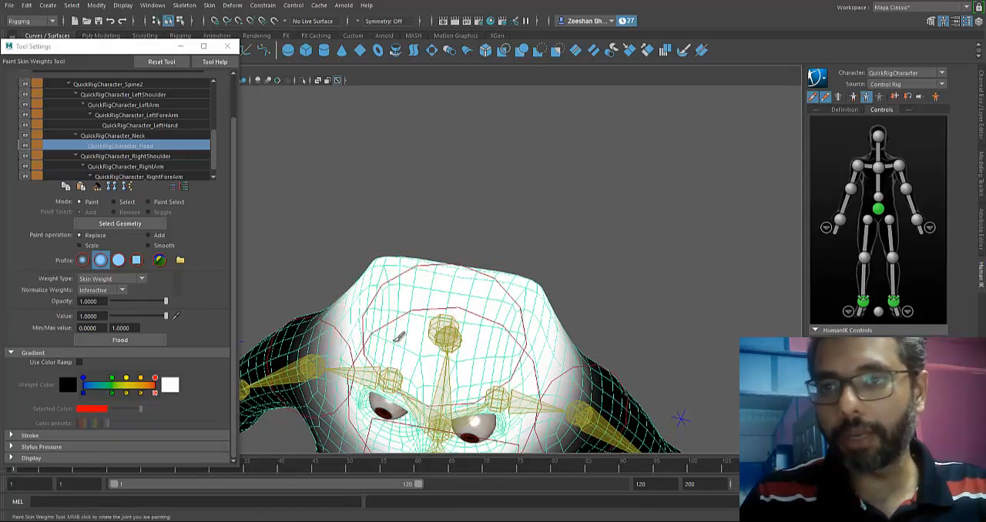
left_click_drag(465, 294, 461, 231, "alt")
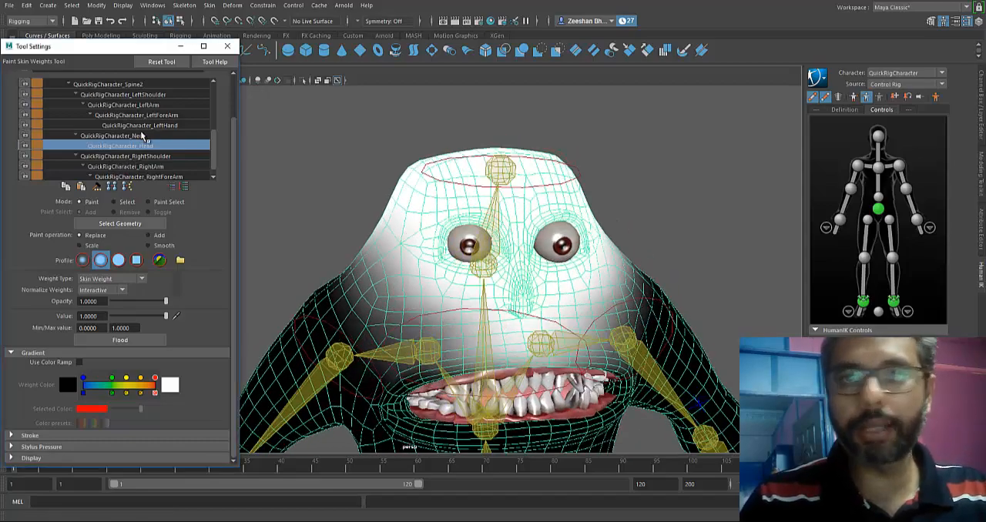
Examine the QuickRigCharacter_Neck influence's weights around the head and cheeks, and leave the weight painting tool.
left_click(115, 136)
left_click_drag(462, 293, 509, 258, "alt")
left_click_drag(545, 299, 449, 197, "alt")
mouse_move(556, 288)
left_mouse_down("alt")
mouse_move(442, 286)
mouse_move(501, 261)
mouse_move(539, 282)
mouse_move(592, 275)
mouse_move(462, 278)
mouse_move(506, 214)
left_mouse_up("alt")
middle_click_drag(506, 214, 550, 183, "alt")
key("q")
scroll(608, 239, "down", 3)
left_click_drag(623, 282, 659, 329, "alt")
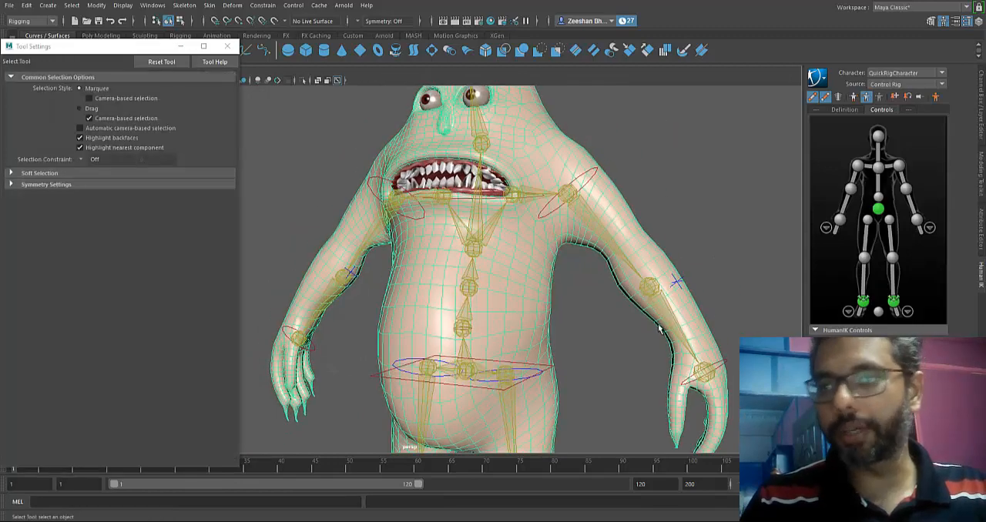
Test the arm deformation by moving the left and right hand controls, undoing the trial pose.
left_click(917, 220)
scroll(521, 232, "down", 4)
key("w")
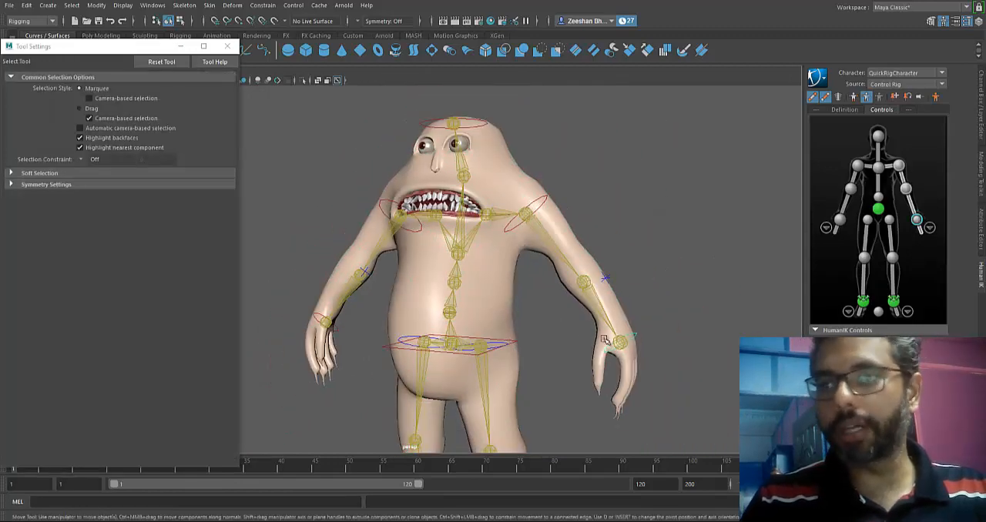
left_click_drag(622, 344, 514, 318)
key("ctrl+z")
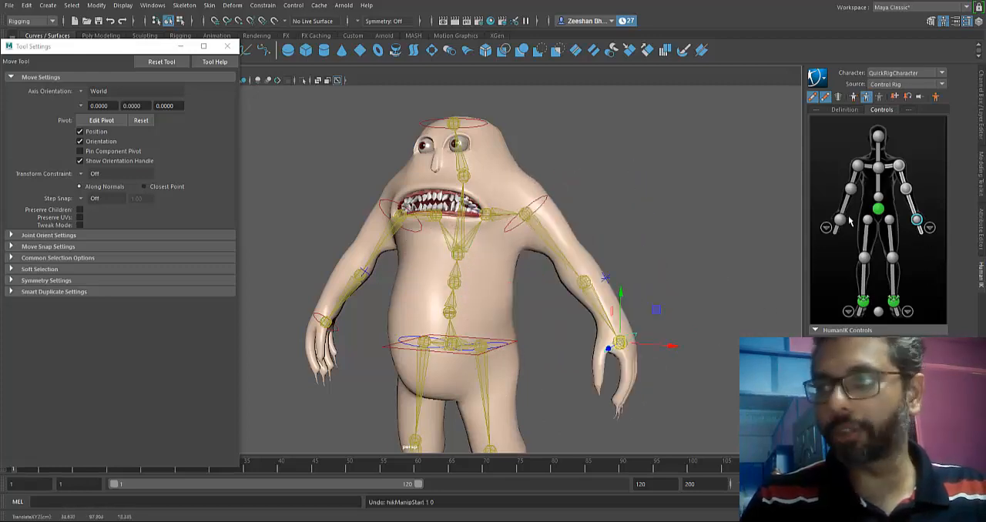
left_click(839, 221)
left_click_drag(385, 330, 451, 302, "alt")
left_click_drag(336, 333, 363, 296)
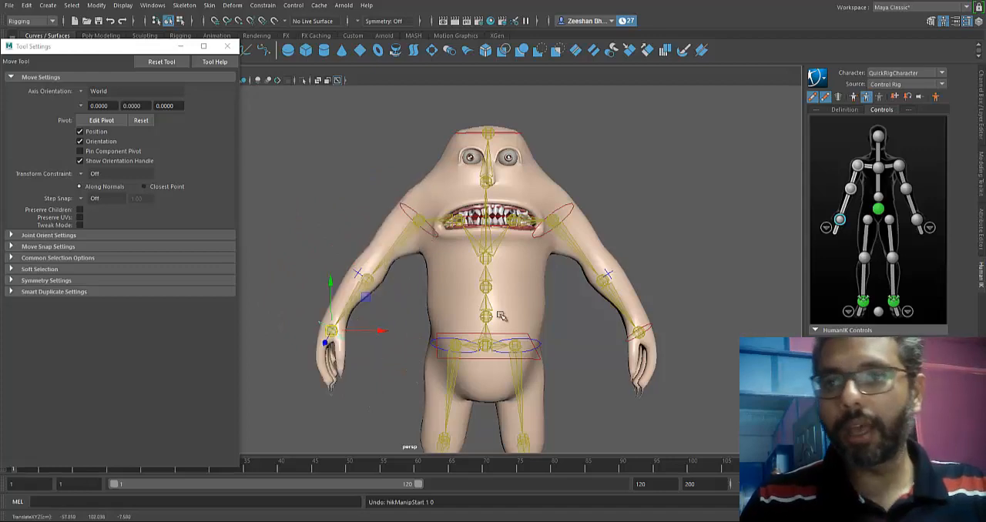
Test the torso deformation by rotating and moving the hips control, undoing the trial poses.
left_click(535, 357)
key("e")
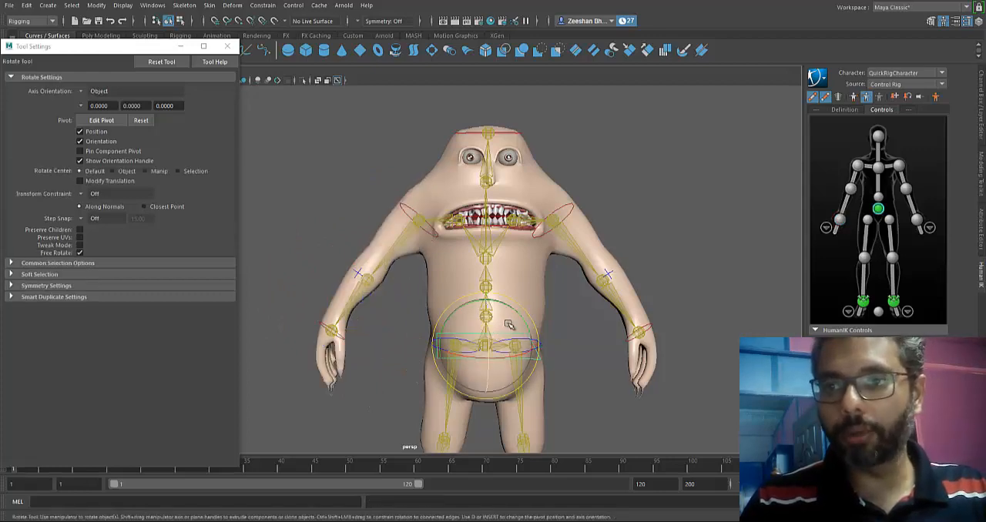
left_click_drag(511, 326, 440, 334, "alt")
key("w")
mouse_move(484, 344)
middle_mouse_down()
mouse_move(499, 416)
mouse_move(460, 359)
mouse_move(471, 337)
middle_mouse_up()
key("ctrl+z")
key("e")
left_click_drag(462, 338, 473, 322)
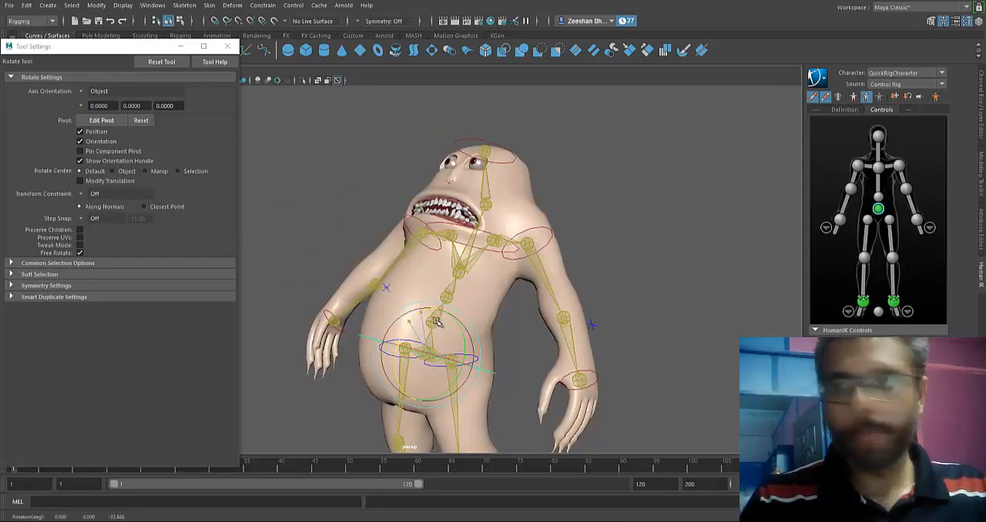
key("ctrl+z")
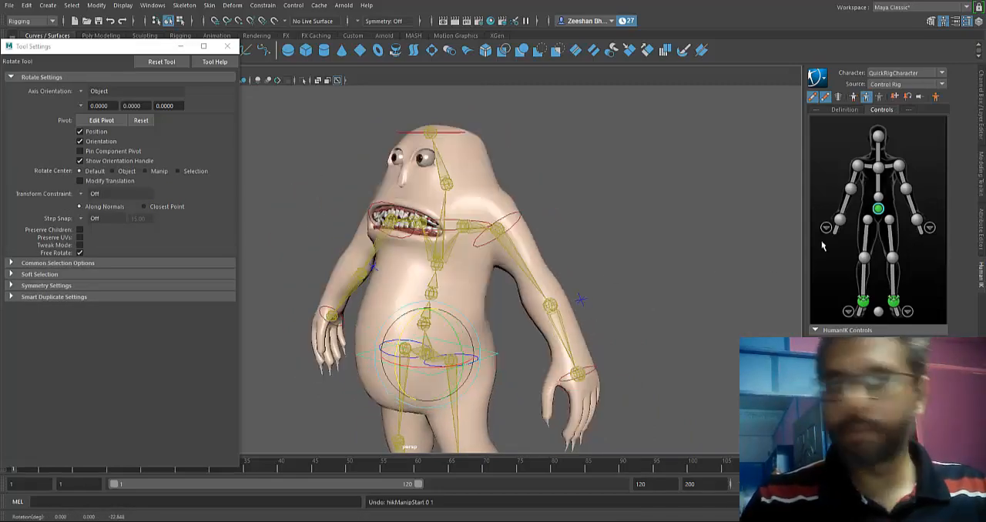
Test the spine deformation by rotating the lower spine control in several directions, undoing each rotation.
left_click(877, 197)
left_click_drag(601, 266, 511, 236, "alt")
middle_click_drag(510, 236, 591, 208, "alt")
mouse_move(436, 244)
left_mouse_down()
mouse_move(409, 243)
mouse_move(462, 241)
mouse_move(389, 241)
mouse_move(430, 237)
mouse_move(420, 241)
left_mouse_up()
key("ctrl+z")
left_click_drag(378, 269, 539, 231, "alt")
key("ctrl+z")
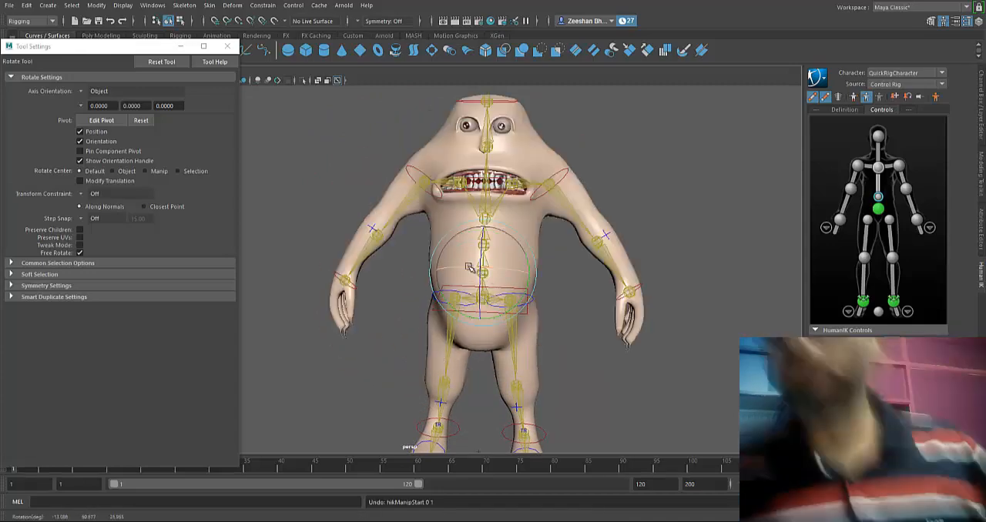
Test the leg and foot deformation by rotating the left toe control and moving the left ankle control.
middle_click_drag(566, 291, 550, 195, "alt")
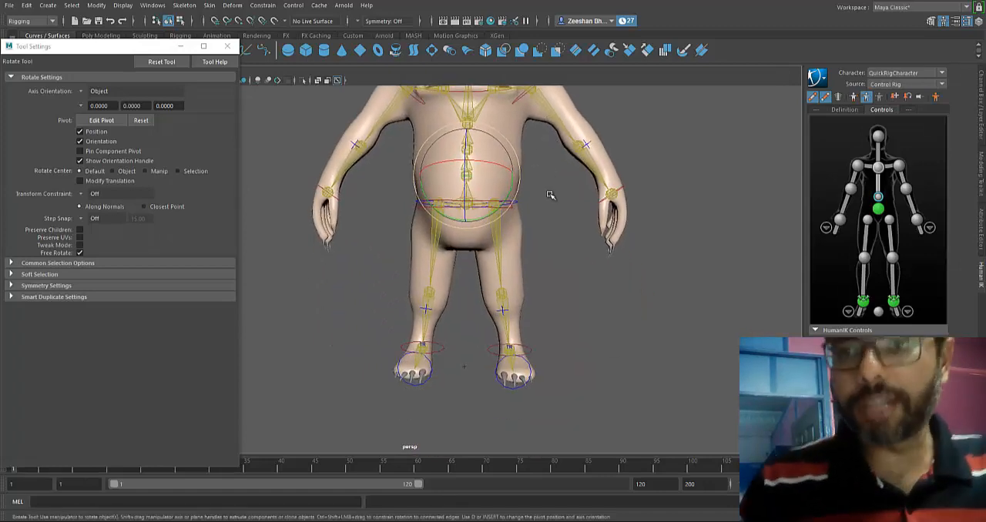
left_click_drag(550, 195, 498, 295, "alt")
left_click(454, 394)
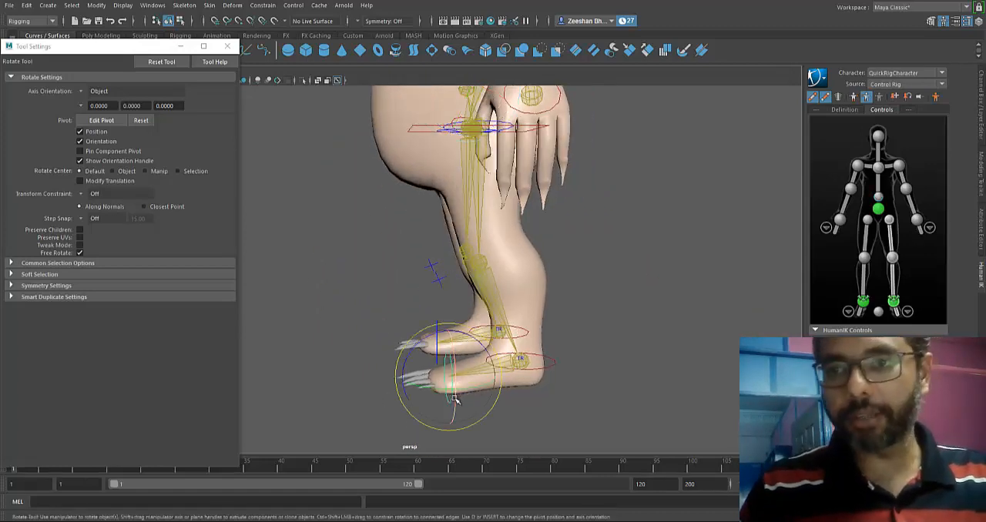
left_click_drag(413, 331, 419, 347)
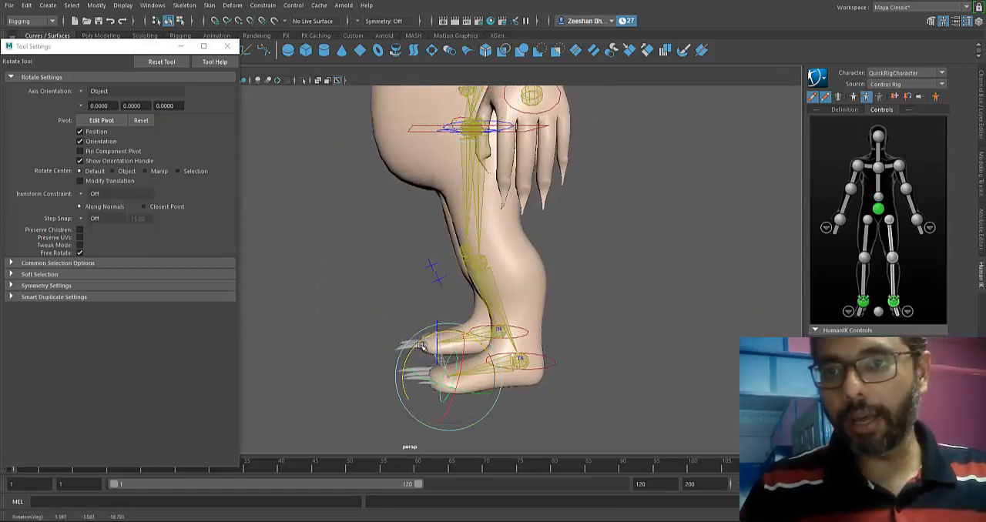
left_click(522, 359)
key("w")
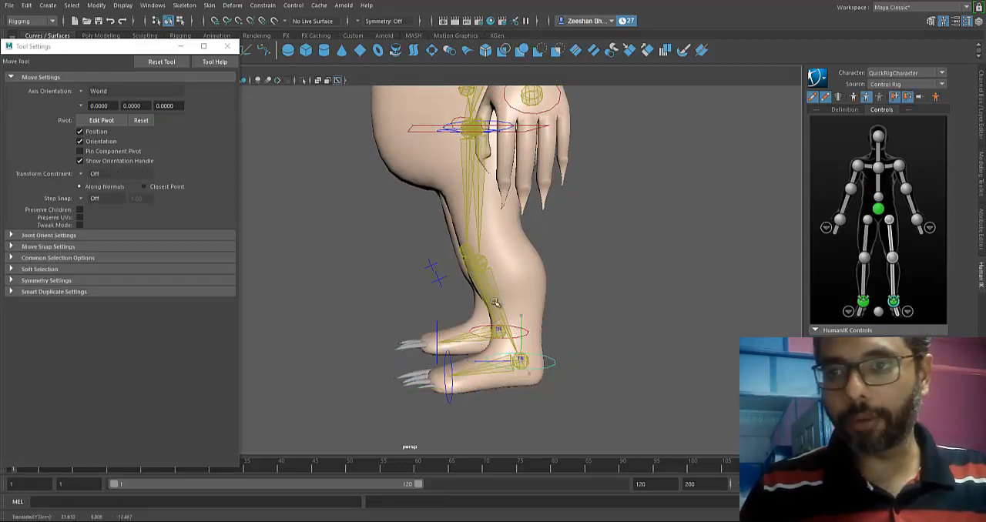
left_click_drag(530, 361, 557, 315)
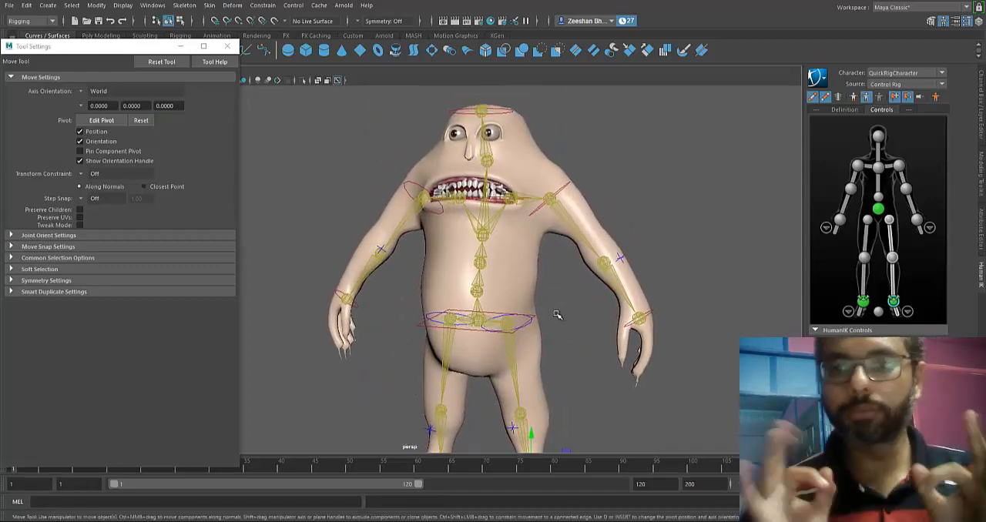
left_click_drag(604, 300, 499, 307, "alt")
right_click_drag(499, 308, 589, 308, "alt")
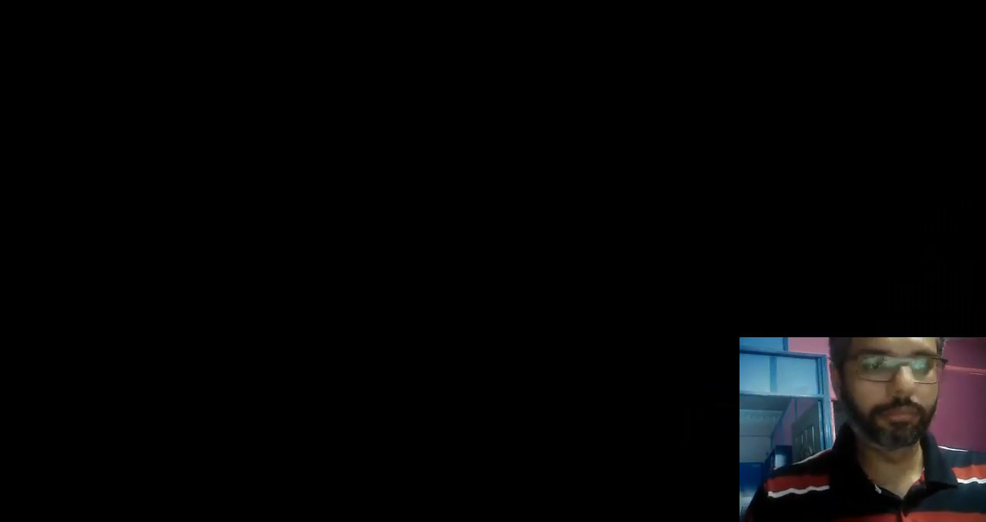